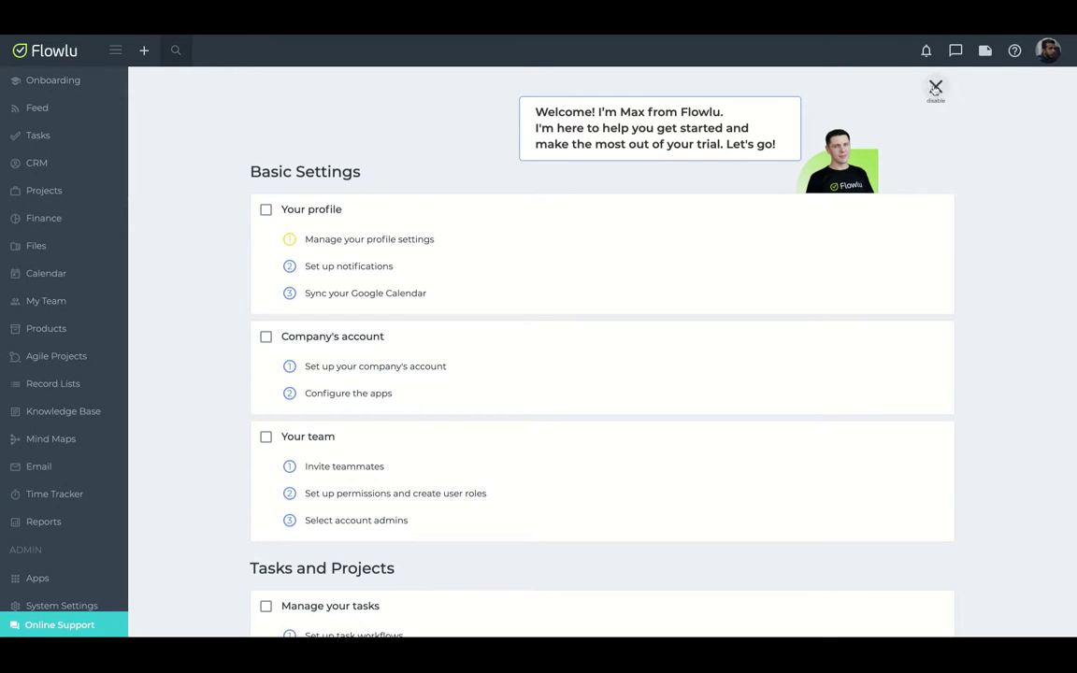
# Keep the onboarding section enabled and examine its getting-started checklist from beginning to end.
pyautogui.click(936, 87)
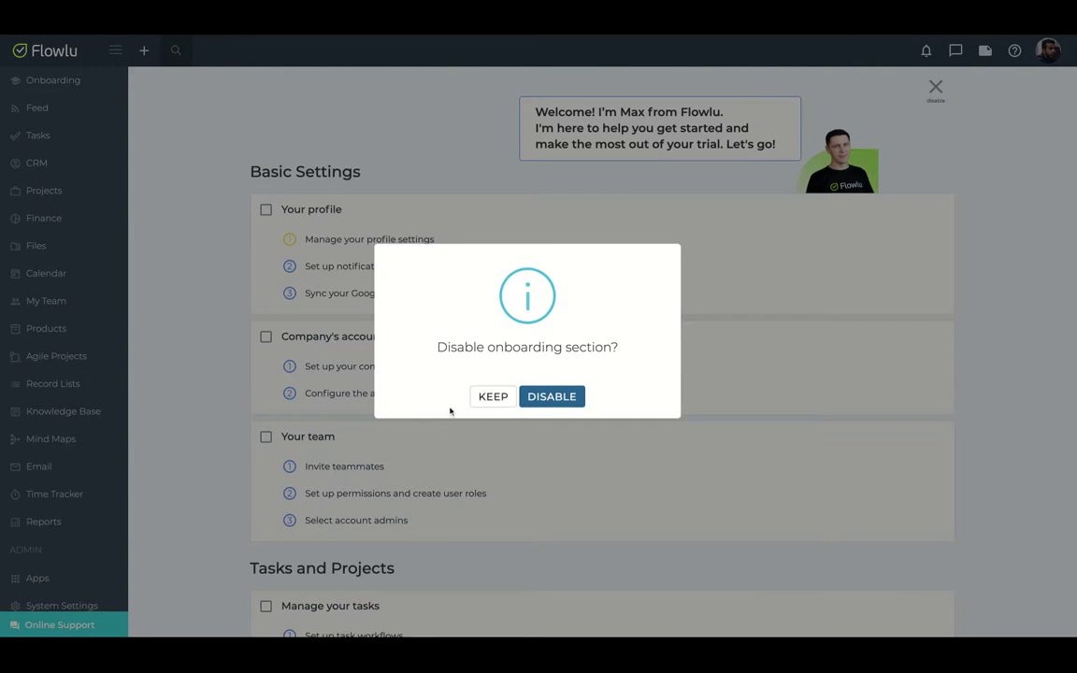
pyautogui.click(488, 399)
pyautogui.scroll(-1, 333, 547)
pyautogui.scroll(-15, 333, 547)
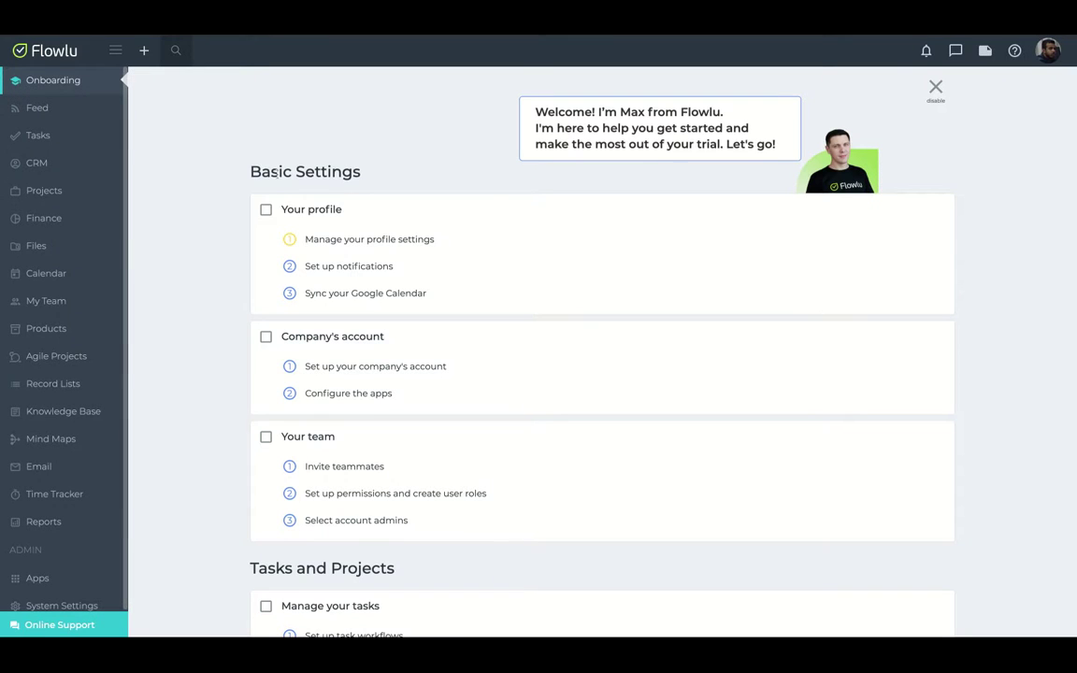
pyautogui.scroll(-3, 313, 182)
pyautogui.scroll(-15, 312, 184)
pyautogui.scroll(18, 312, 184)
# Open the system's main settings and check the availability of the Custom Domain option.
pyautogui.click(65, 600)
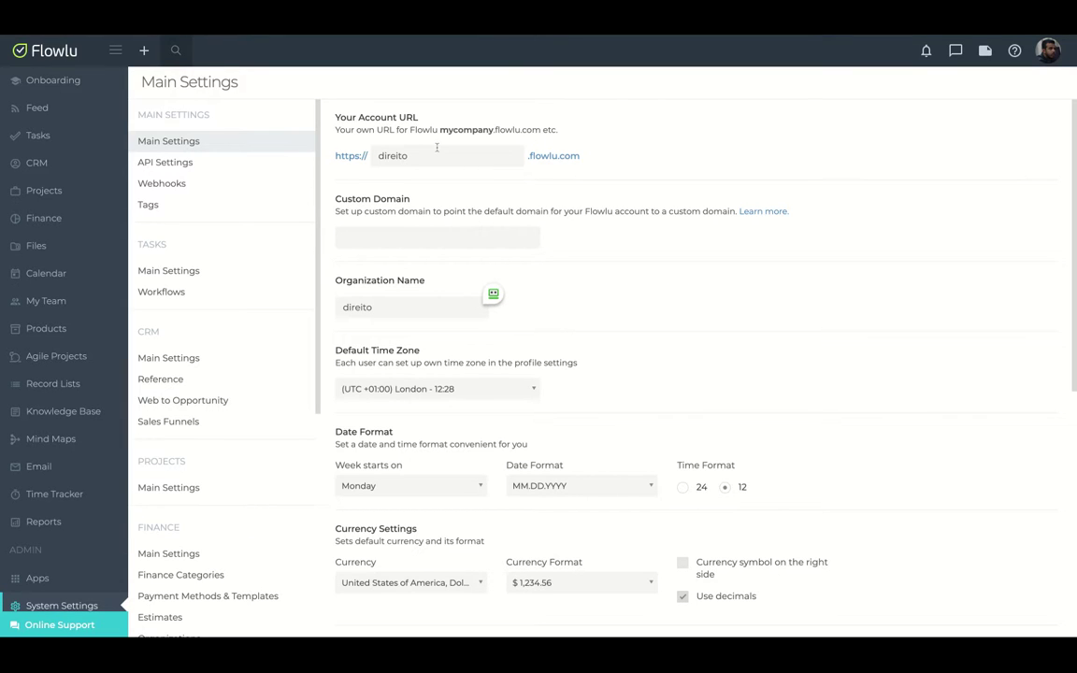
pyautogui.click(396, 206)
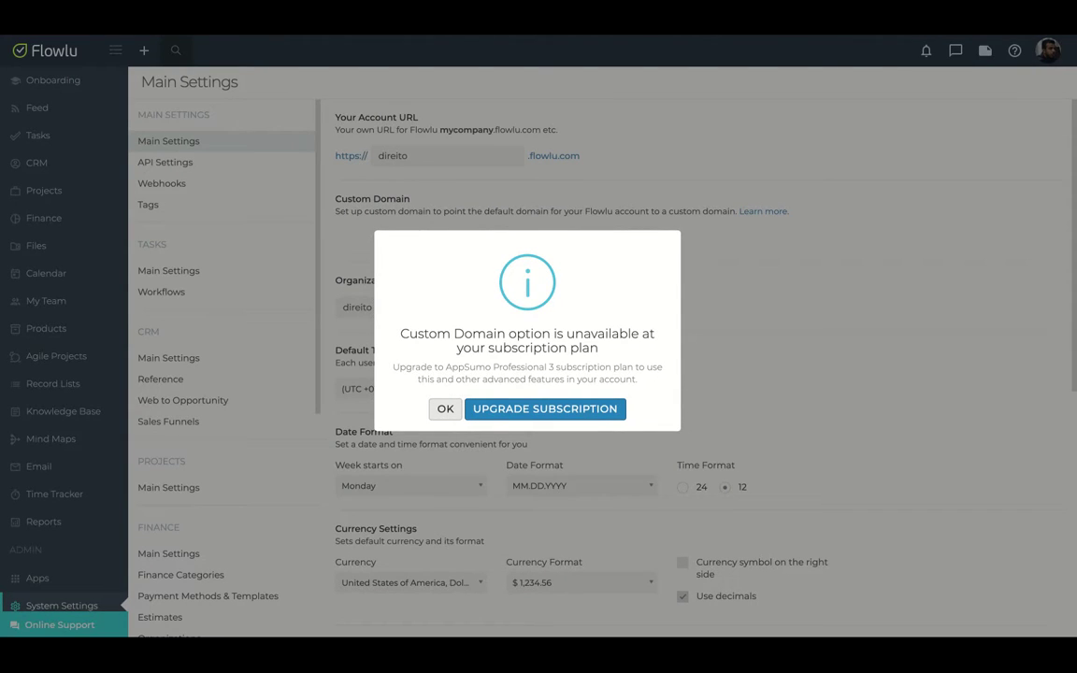
pyautogui.click(687, 258)
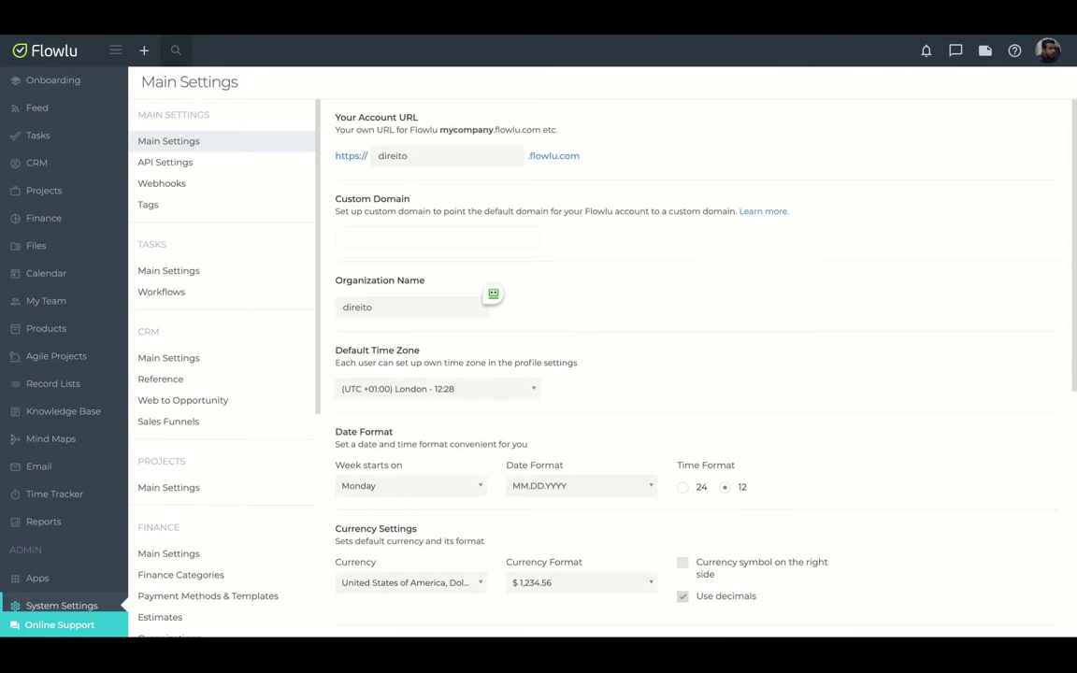
pyautogui.scroll(-1, 697, 447)
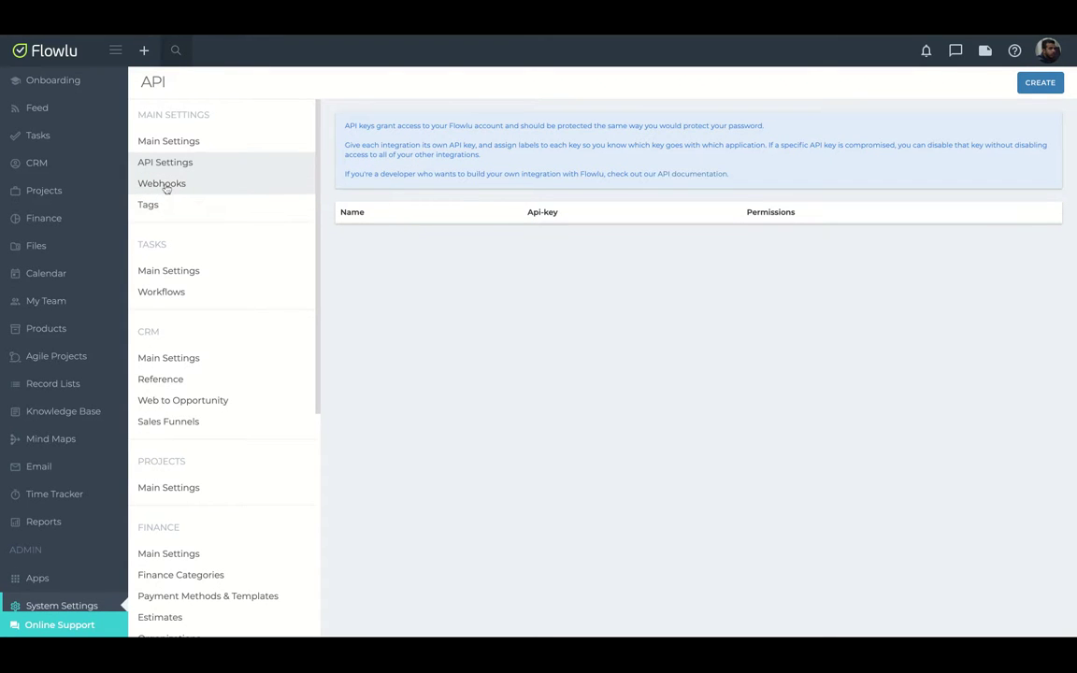
# Look through the system settings for Webhooks and Tags, ending at the Knowledge Base main settings.
pyautogui.click(166, 188)
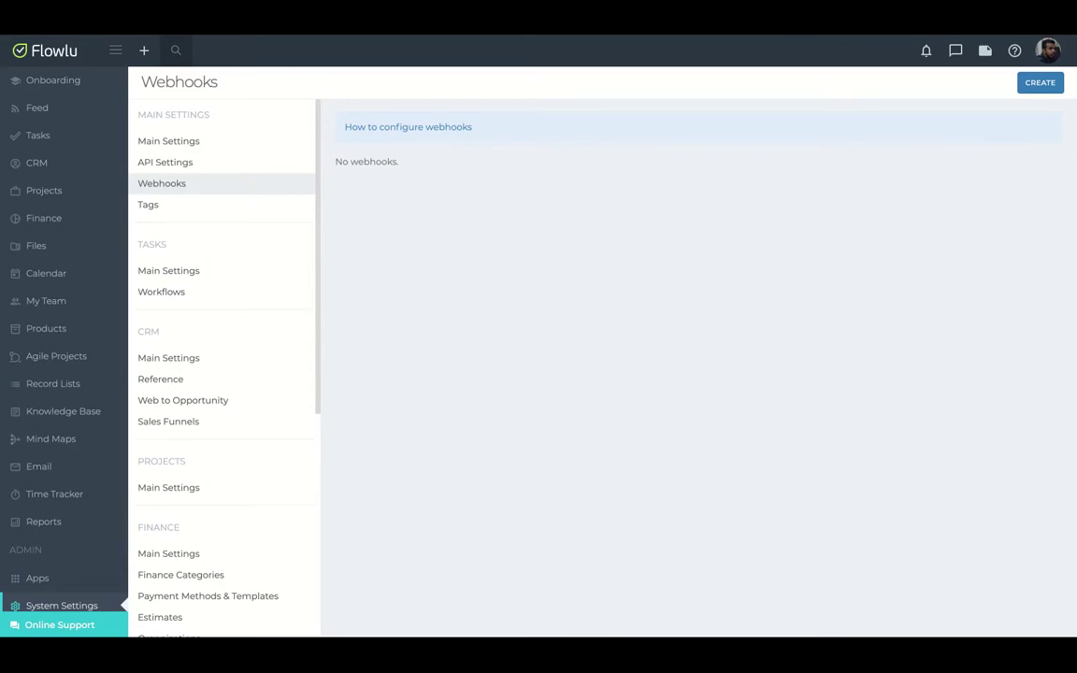
pyautogui.click(161, 204)
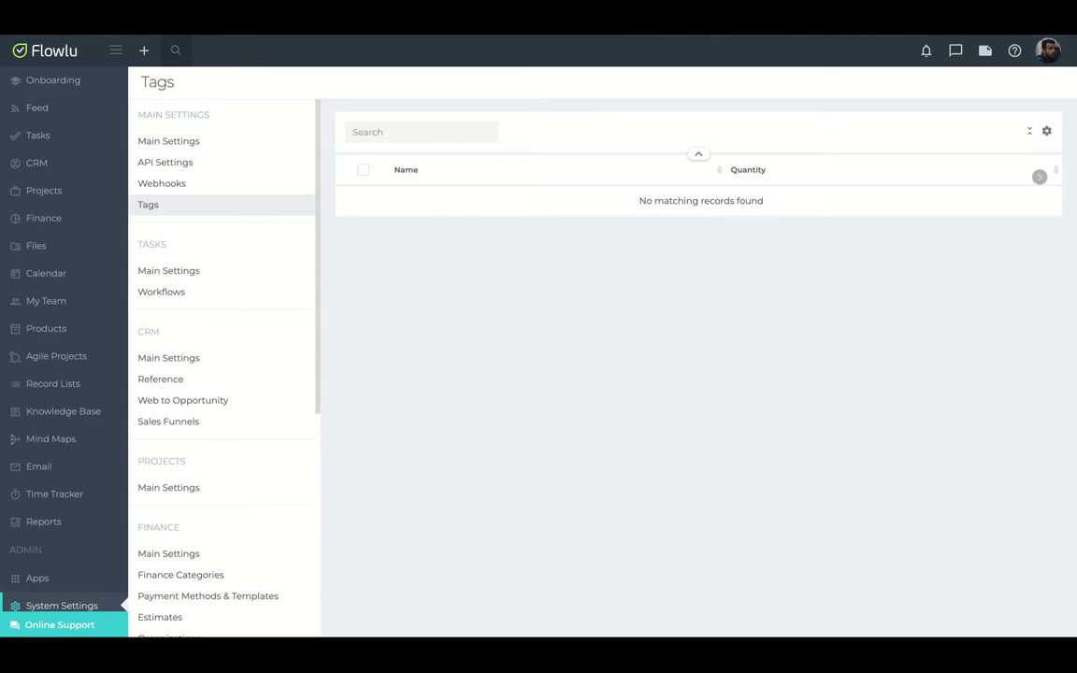
pyautogui.scroll(-2, 219, 406)
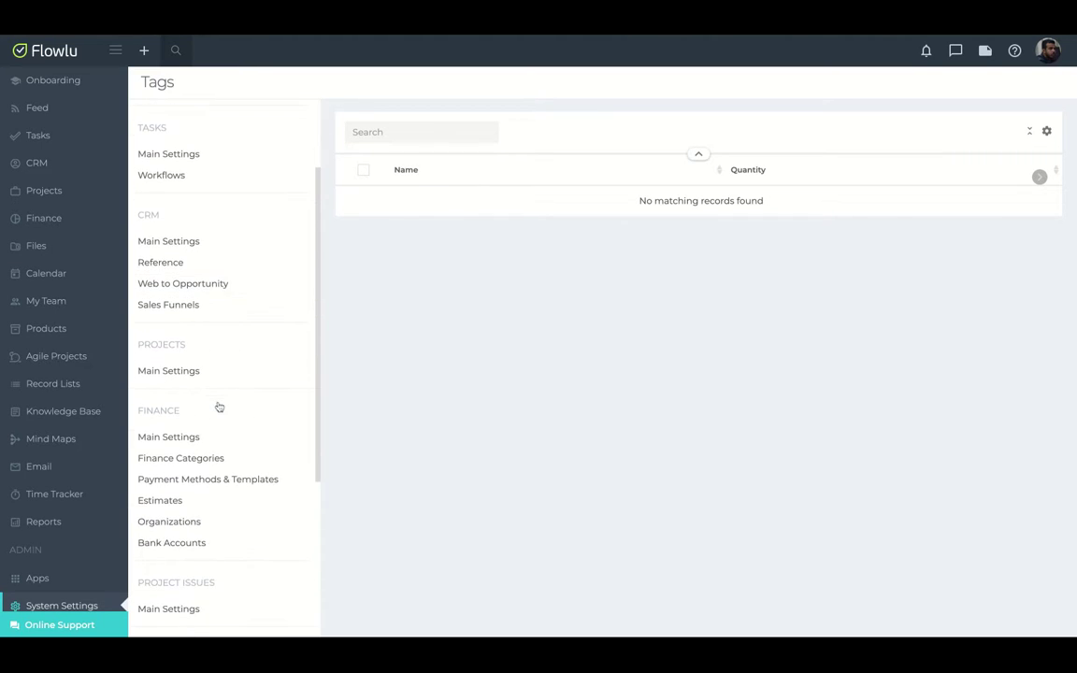
pyautogui.scroll(-4, 219, 406)
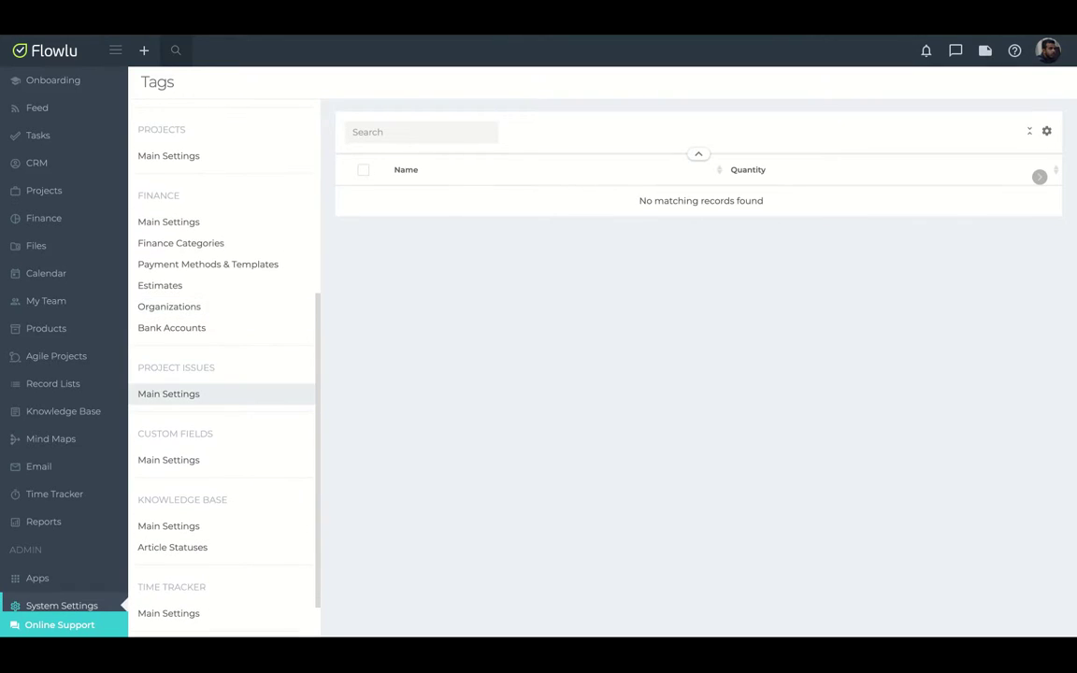
pyautogui.scroll(-1, 181, 388)
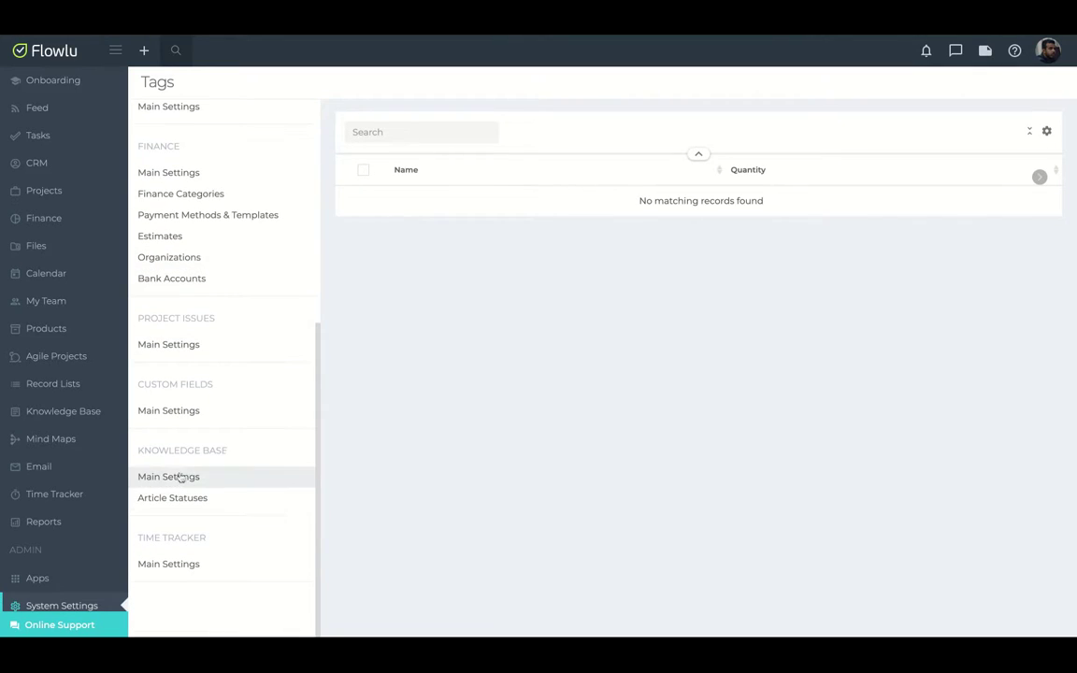
pyautogui.click(180, 479)
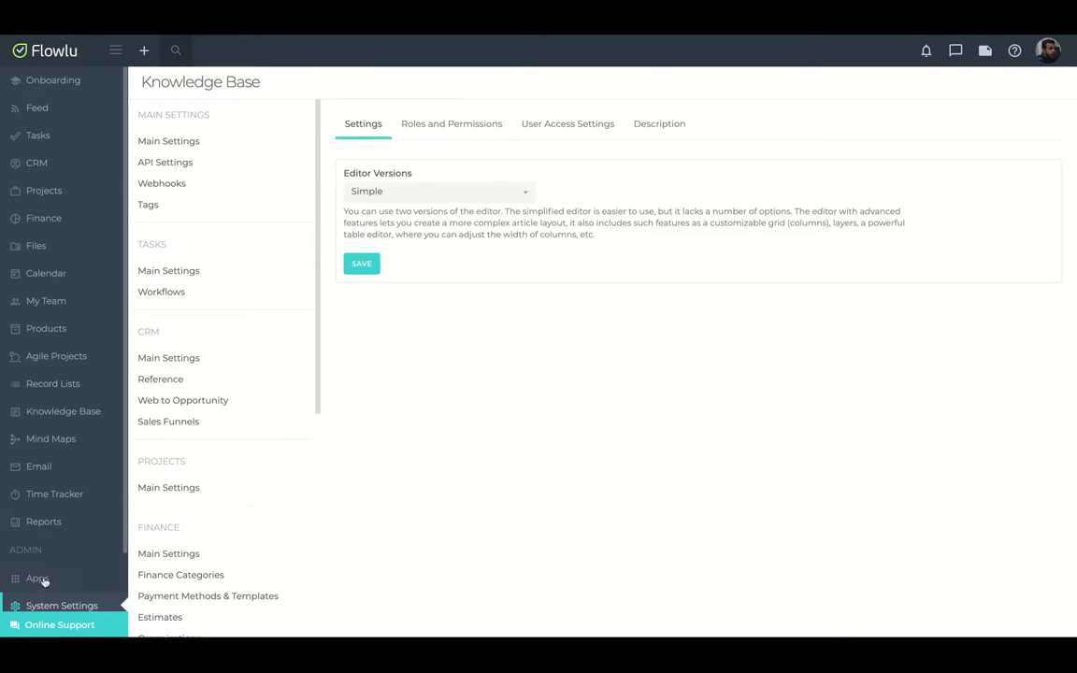
# View the overview of available applications, modules and integrations in the admin section.
pyautogui.scroll(-1, 41, 588)
pyautogui.scroll(-1, 41, 590)
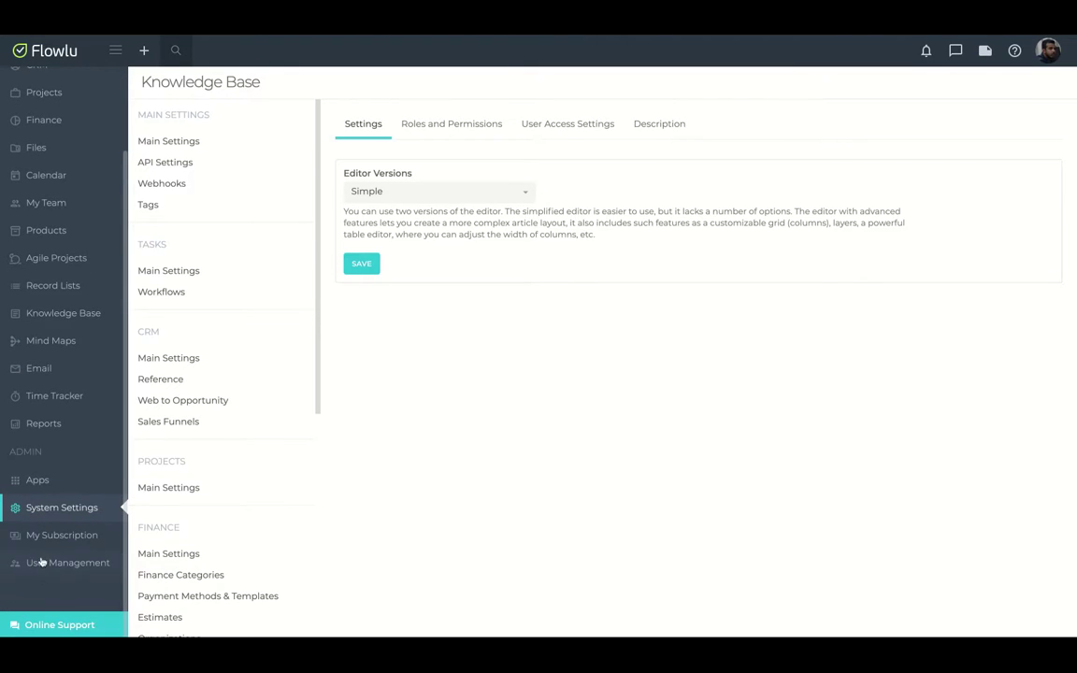
pyautogui.click(37, 481)
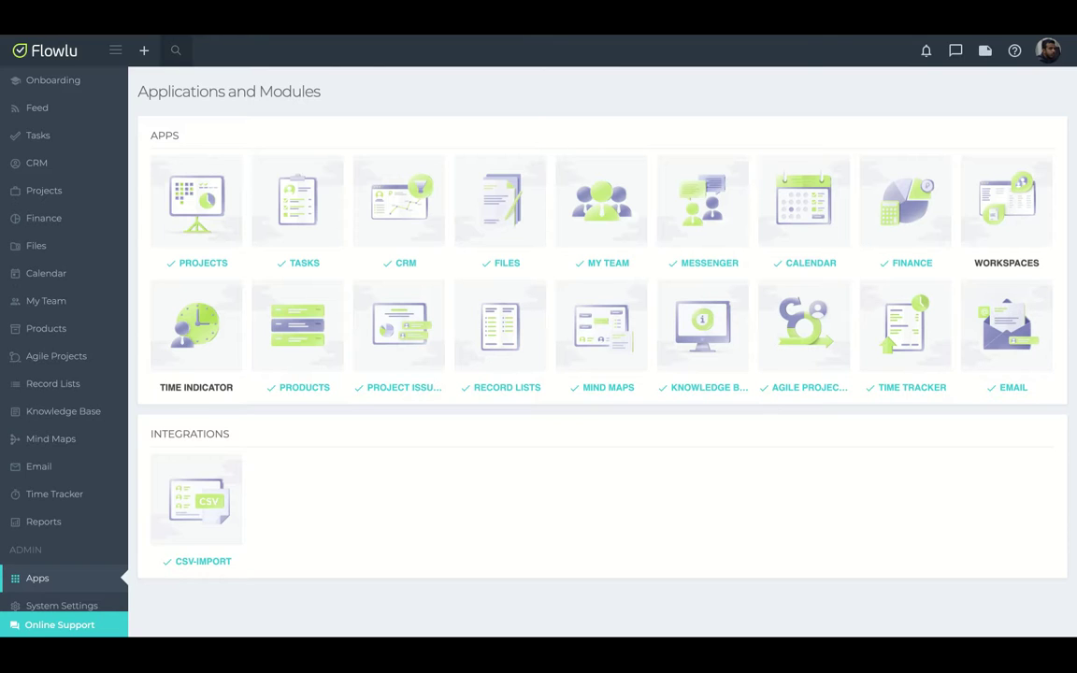
# Open the company feed and examine the full list of today's tasks beside it.
pyautogui.click(81, 112)
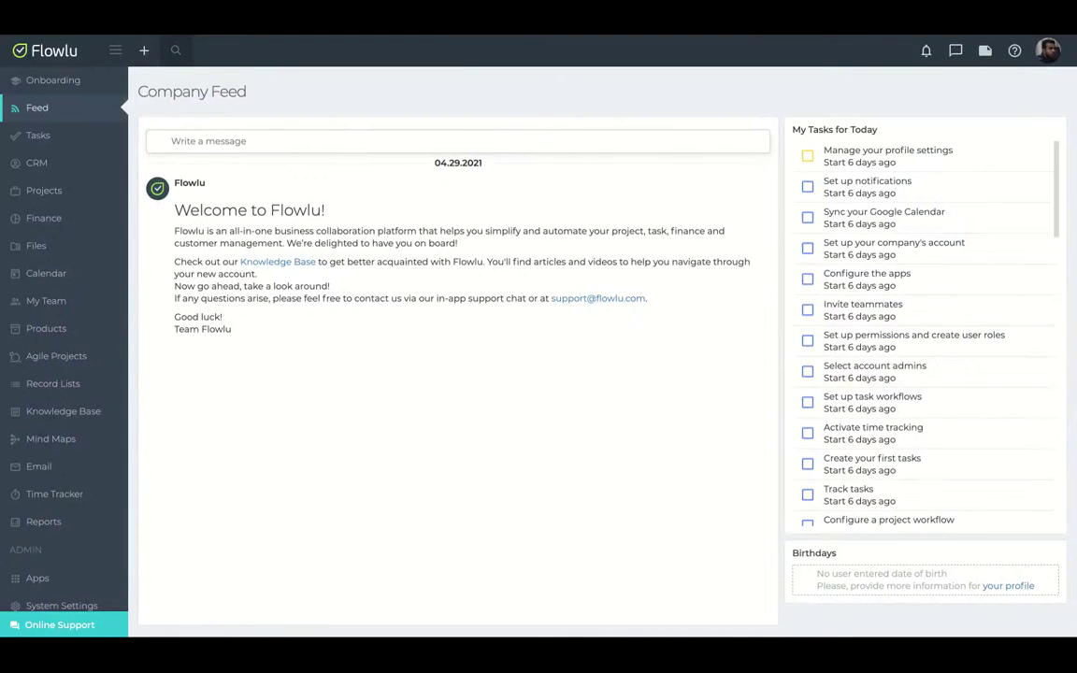
pyautogui.moveTo(883, 233)
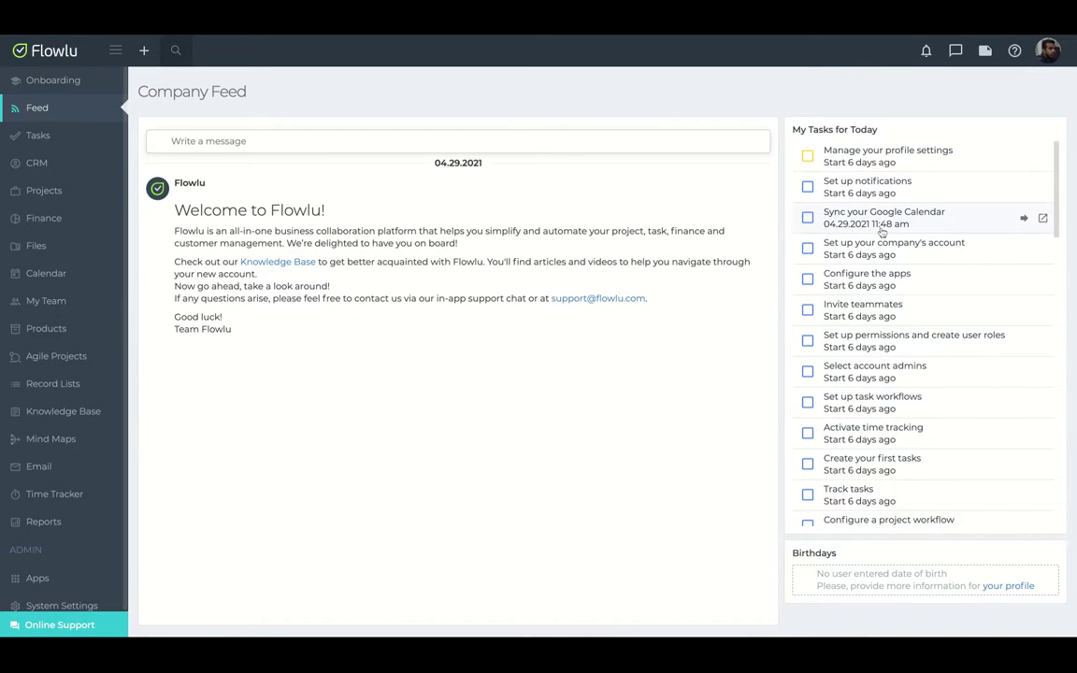
pyautogui.moveTo(902, 403)
pyautogui.scroll(-1, 905, 397)
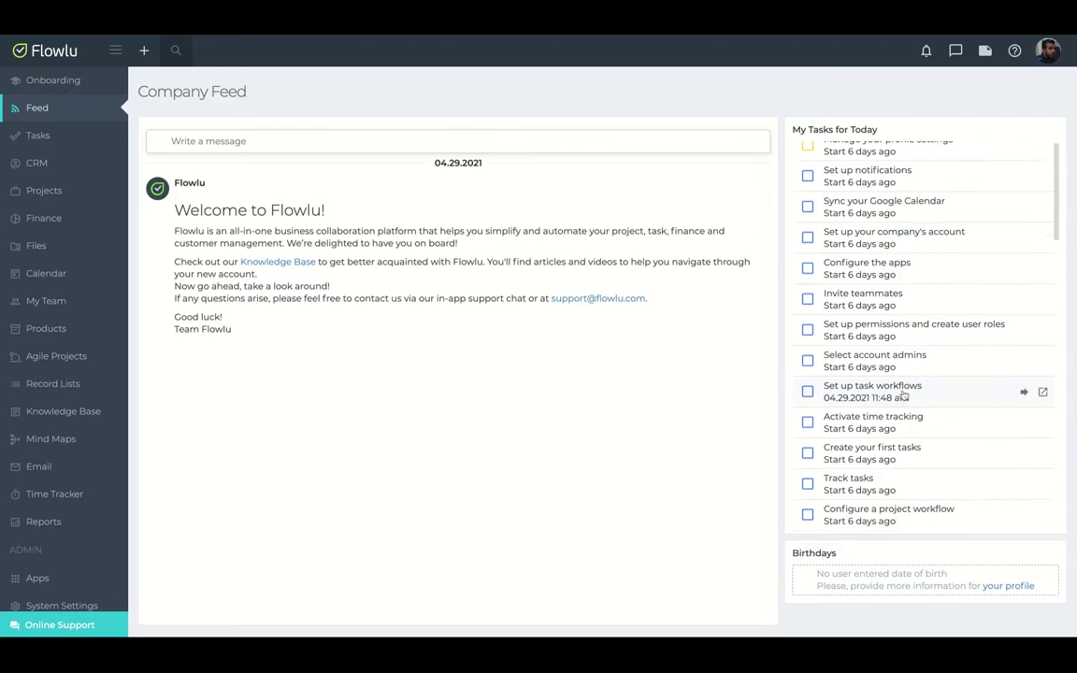
pyautogui.scroll(-2, 904, 397)
pyautogui.scroll(-10, 904, 395)
pyautogui.scroll(13, 904, 387)
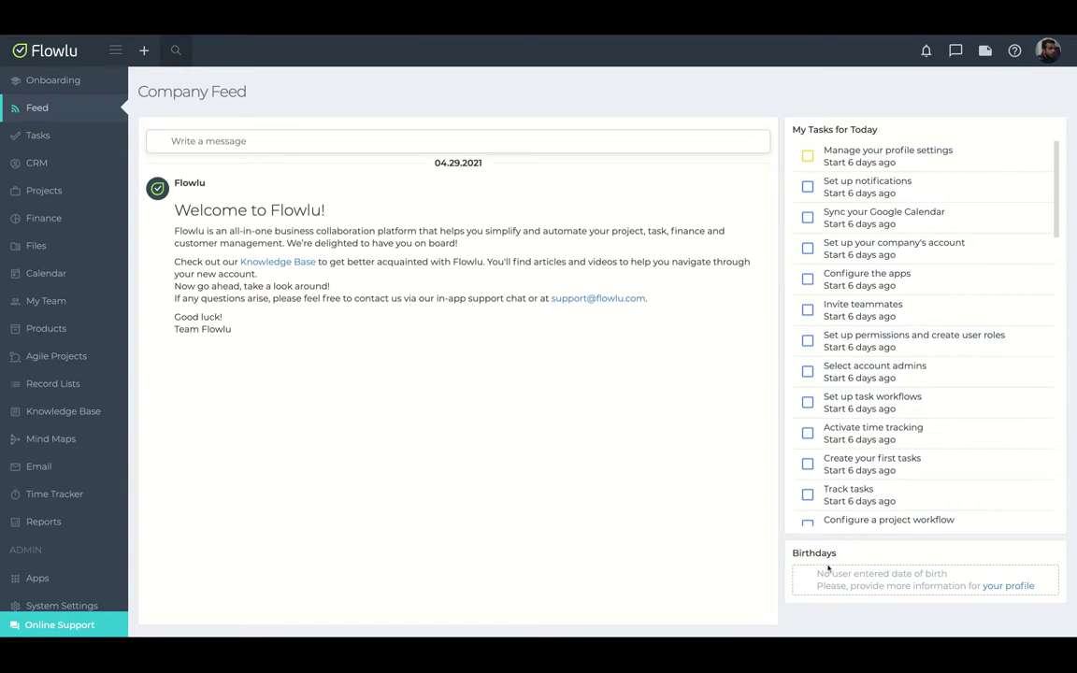
# Open the feed's post composer and view its Announcement and Poll formats.
pyautogui.click(323, 139)
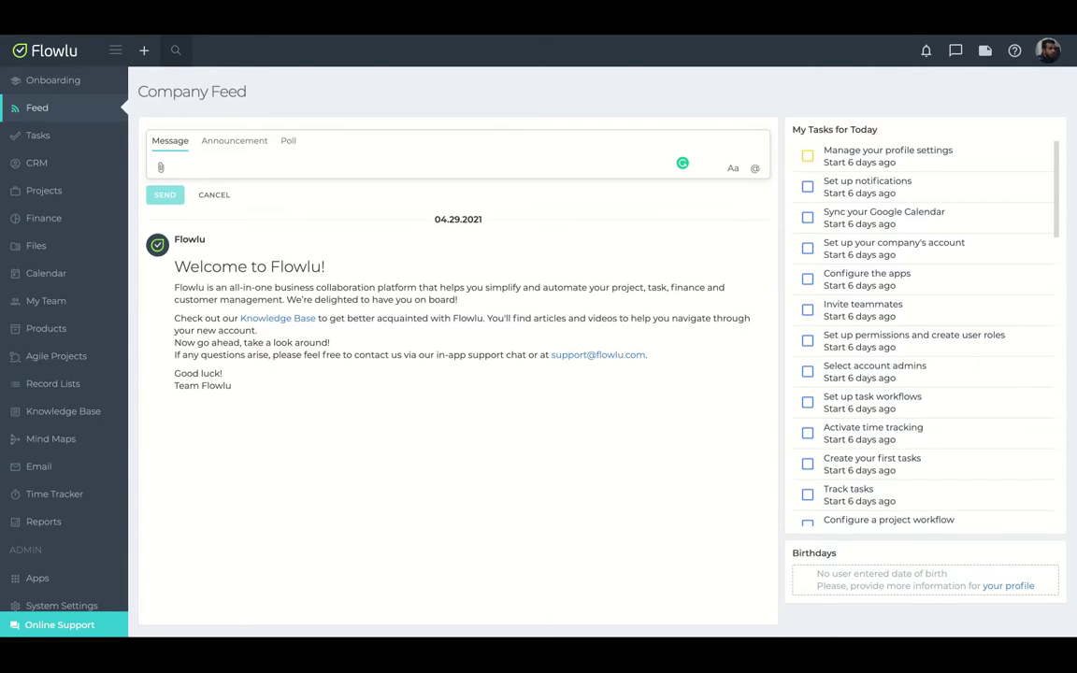
pyautogui.click(229, 148)
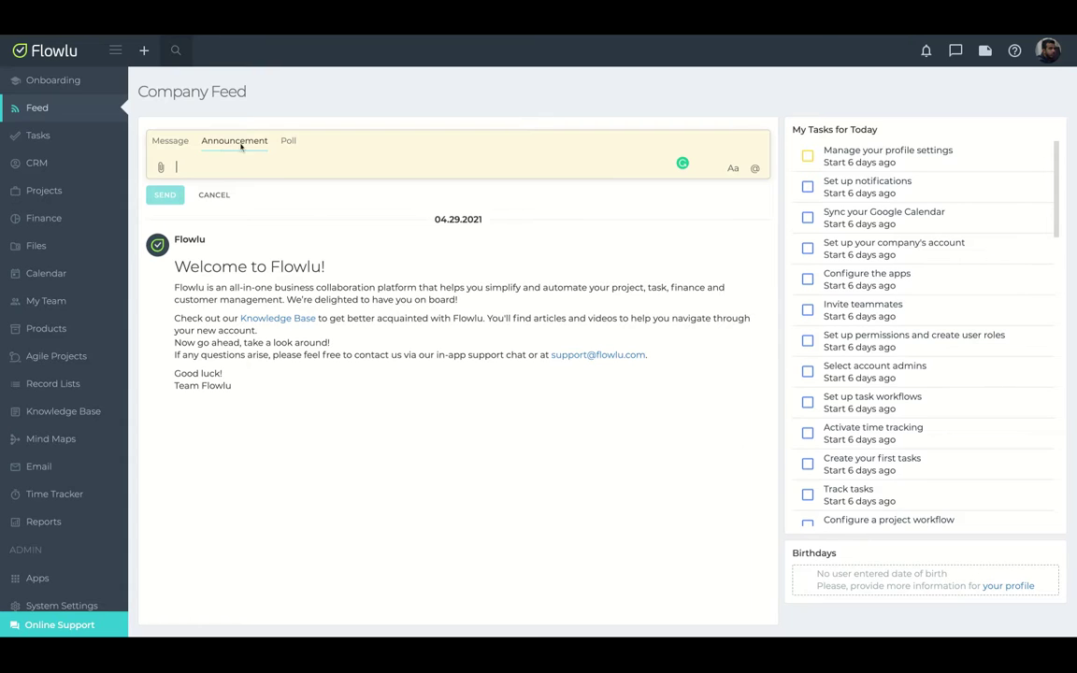
pyautogui.click(288, 144)
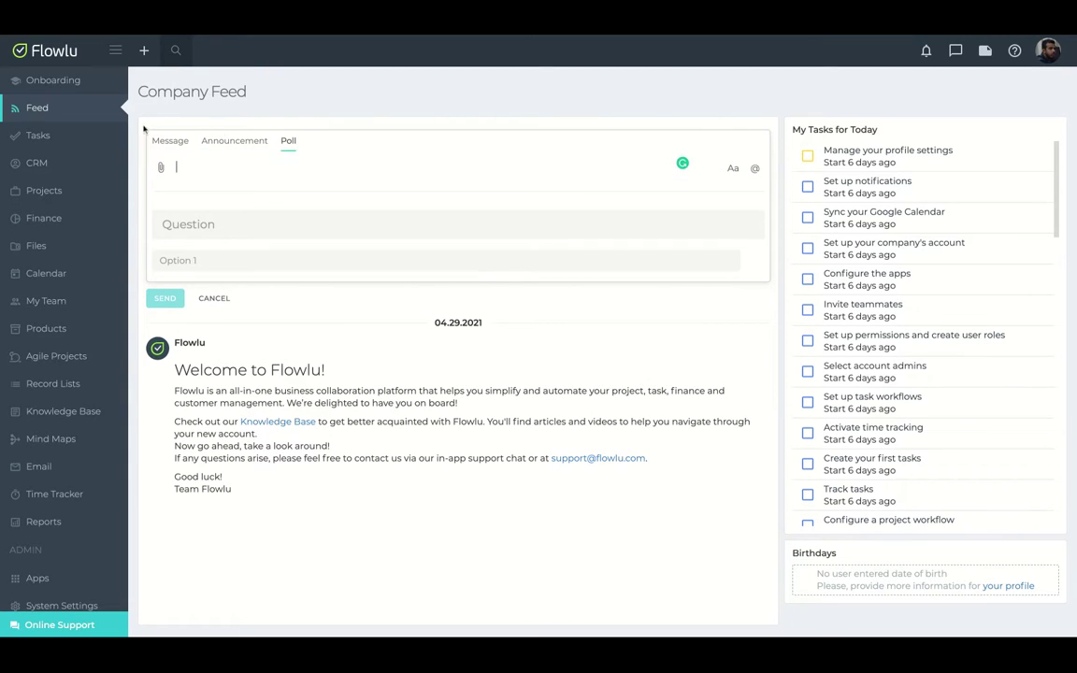
# Open the Tasks module and examine today's tasks in the to-do list.
pyautogui.click(38, 135)
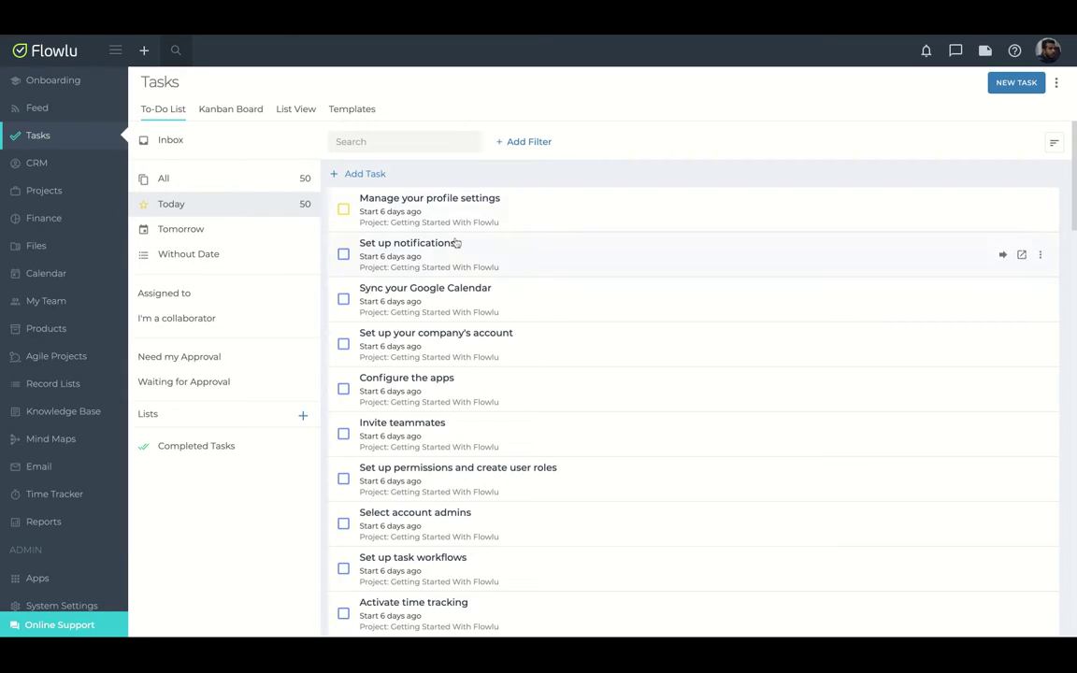
pyautogui.scroll(-1, 456, 245)
pyautogui.scroll(-2, 455, 245)
pyautogui.scroll(3, 456, 245)
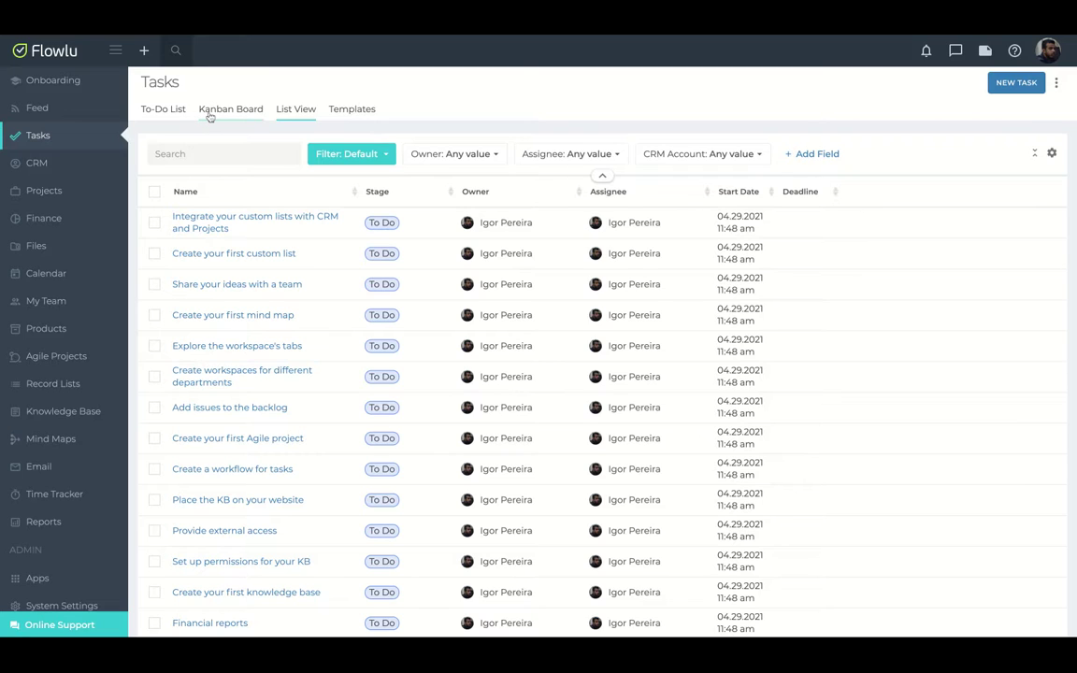
# Show the tasks as a Kanban board and try moving "Manage your profile settings" from In Progress to Done.
pyautogui.click(210, 113)
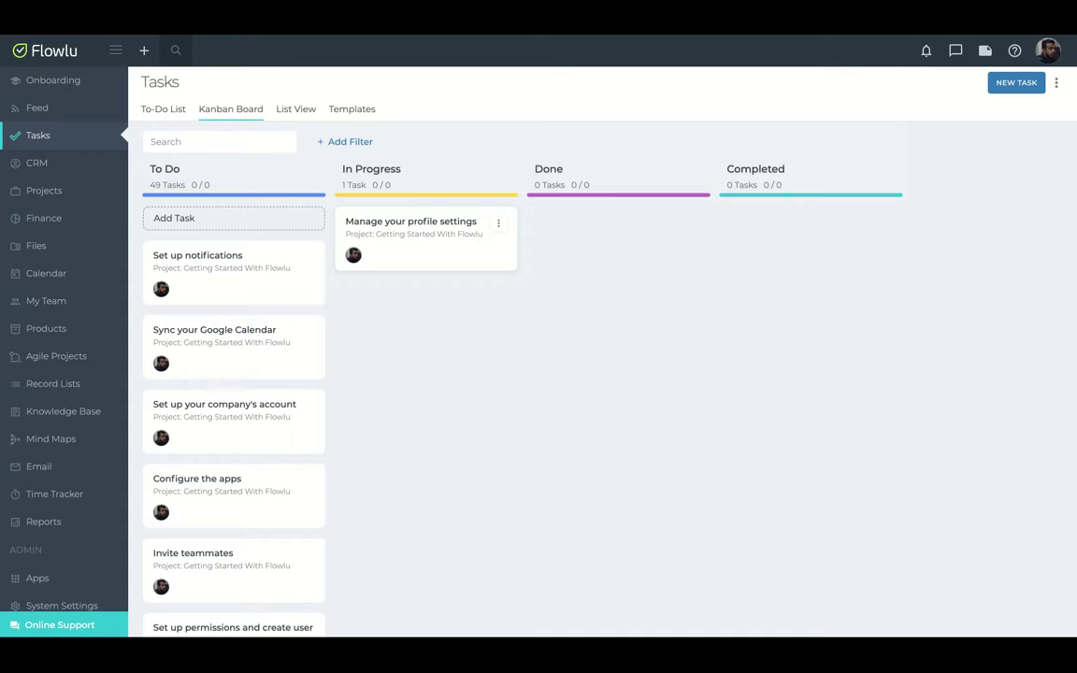
pyautogui.moveTo(424, 249); pyautogui.dragTo(666, 248)
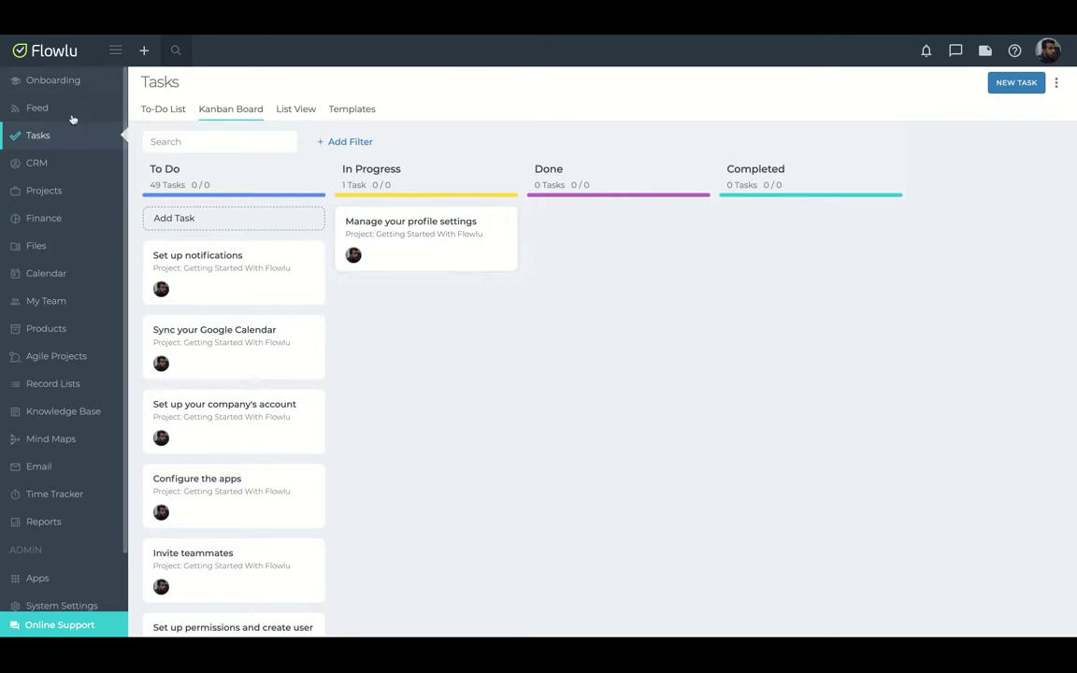
# View the Opportunities and Organizations pages of the CRM.
pyautogui.click(51, 165)
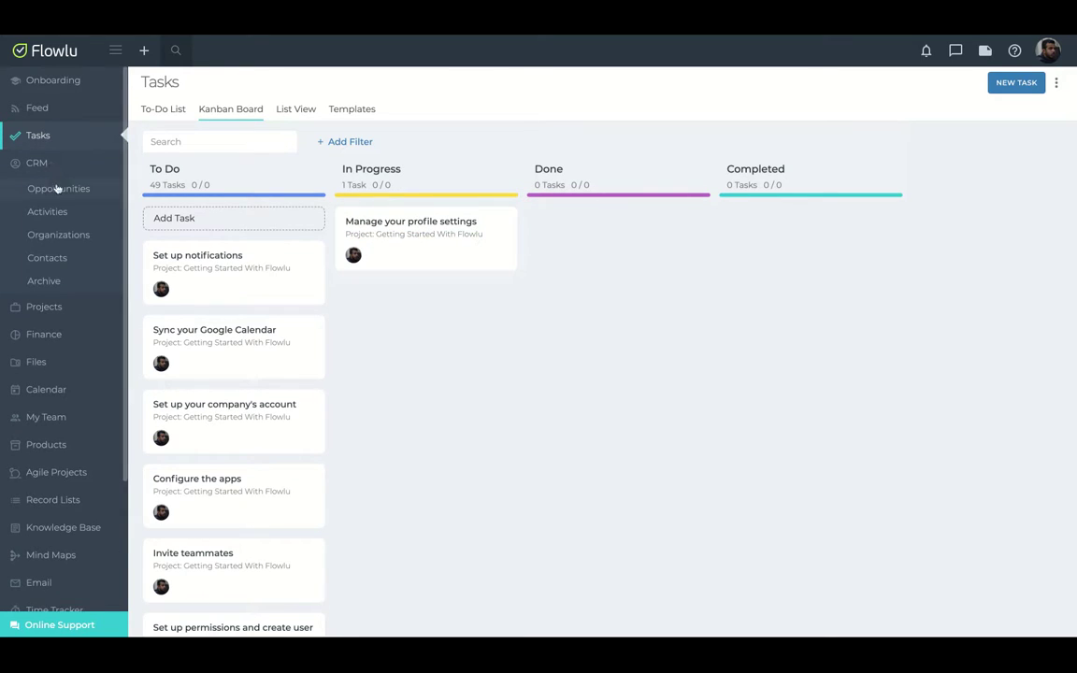
pyautogui.click(56, 188)
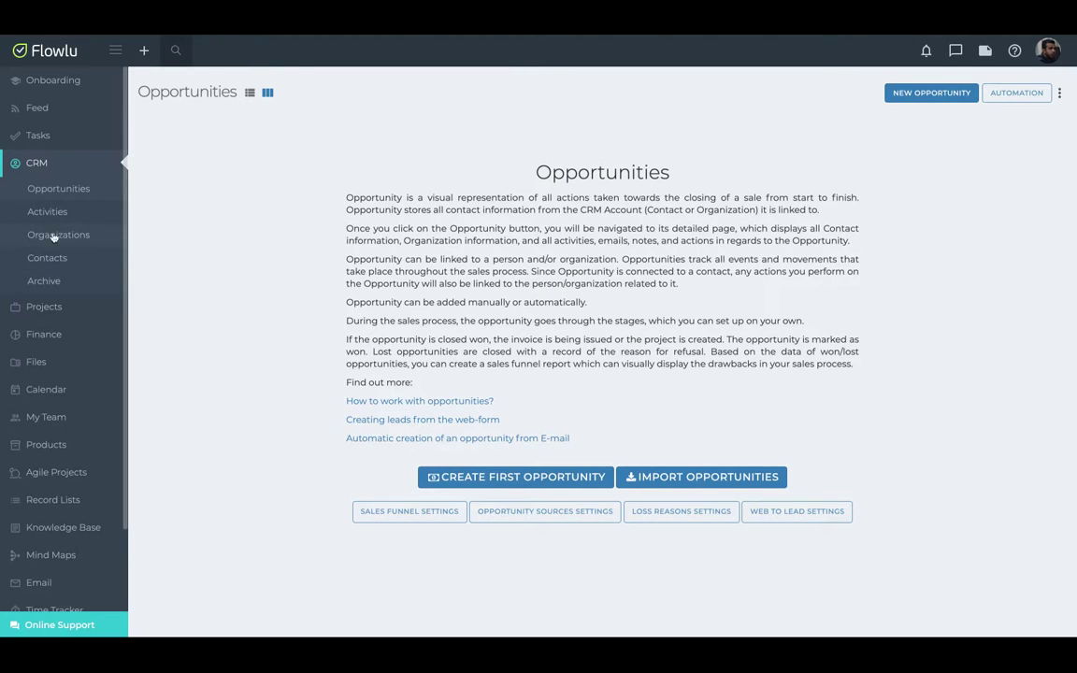
pyautogui.click(55, 236)
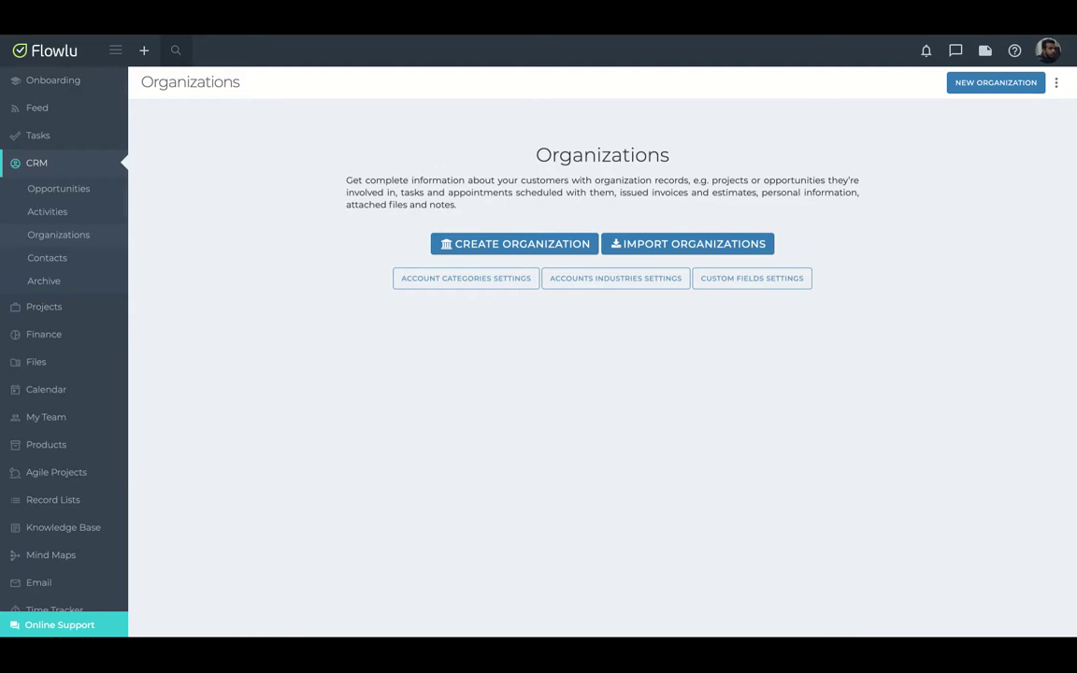
# Open the "Getting Started With Flowlu" project and examine its sections from Tasks and Finance through Events and Documents.
pyautogui.click(43, 306)
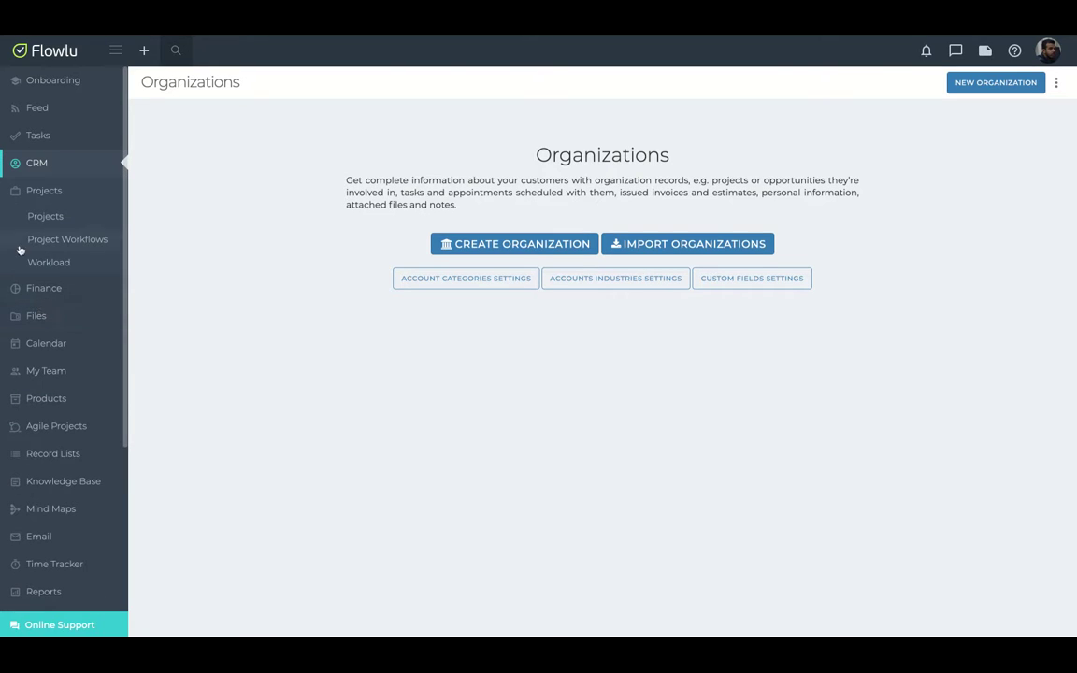
pyautogui.click(57, 218)
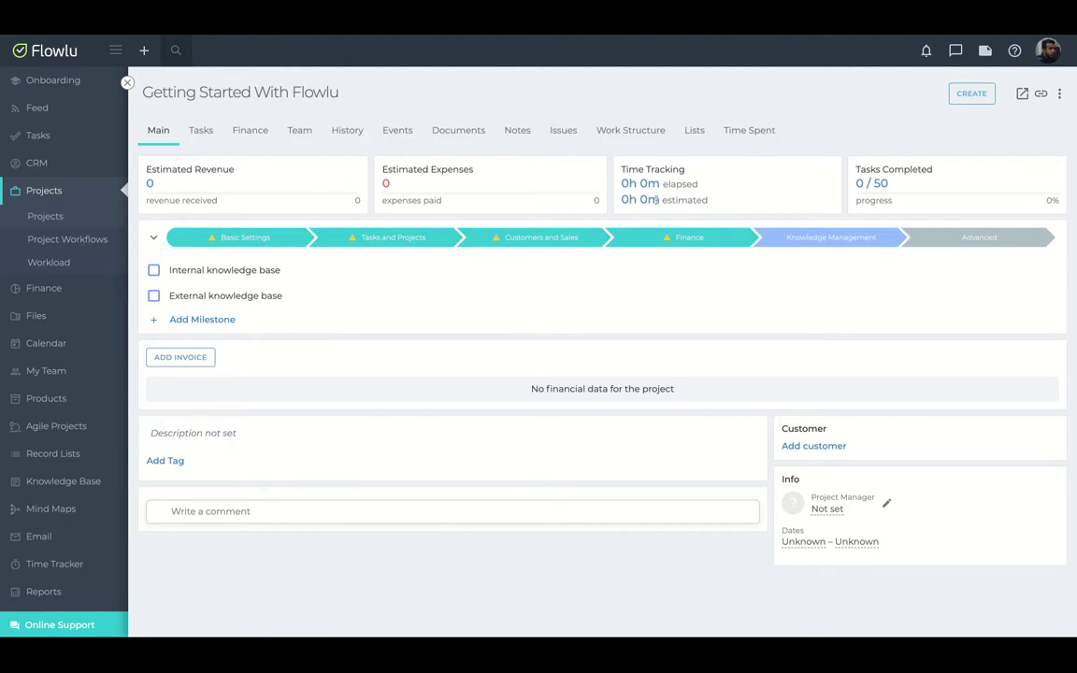
pyautogui.click(203, 131)
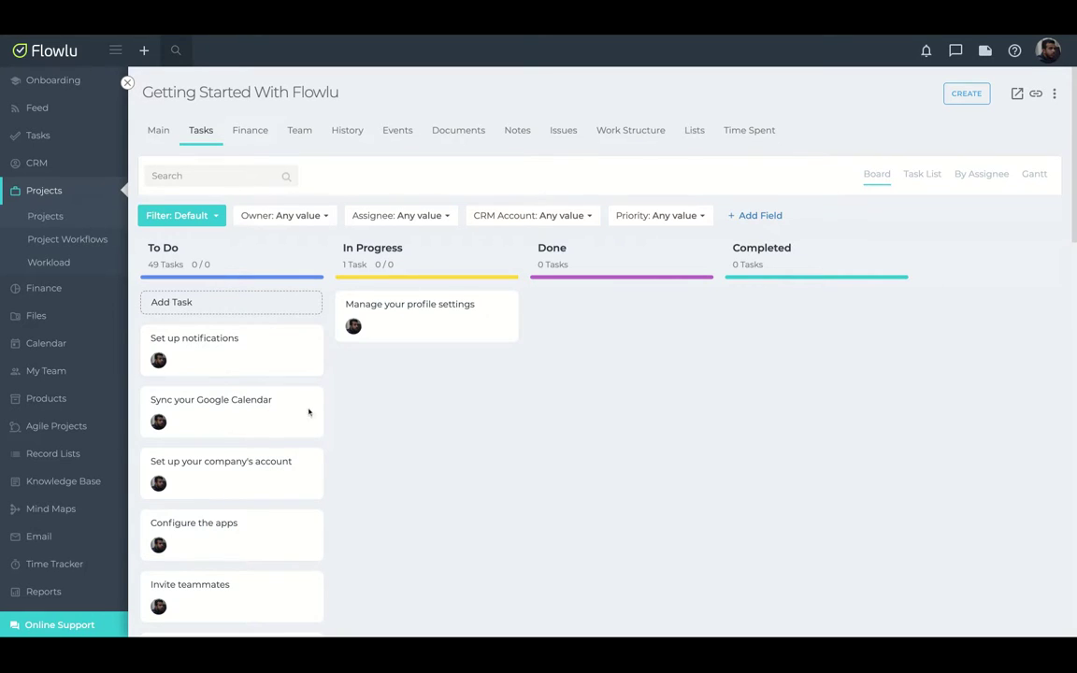
pyautogui.click(250, 131)
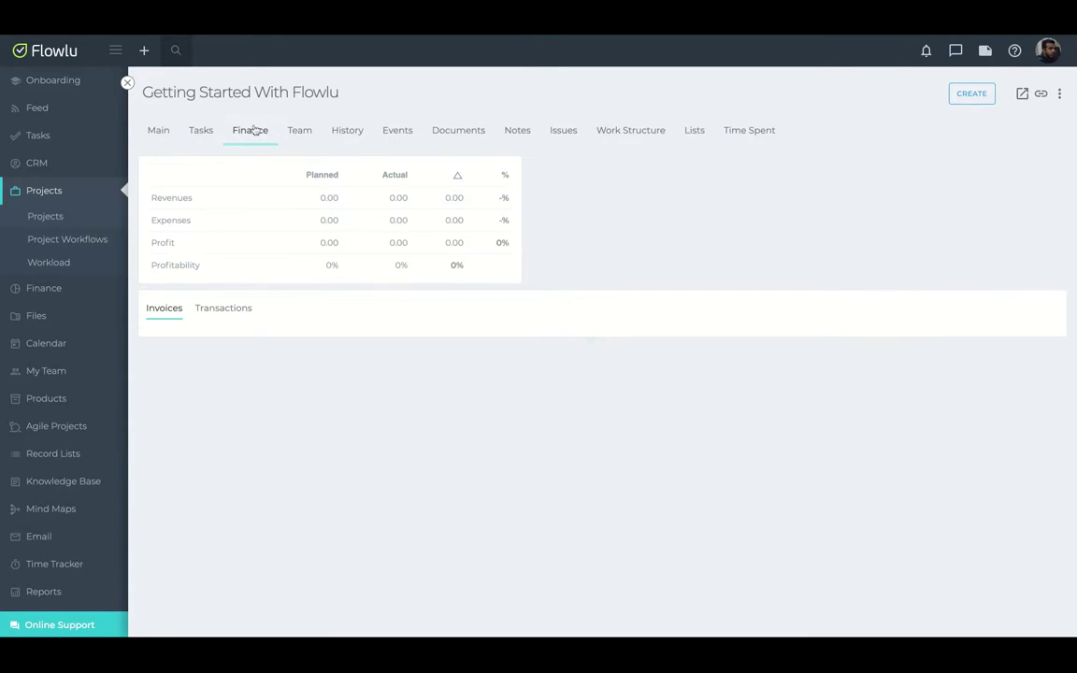
pyautogui.click(308, 131)
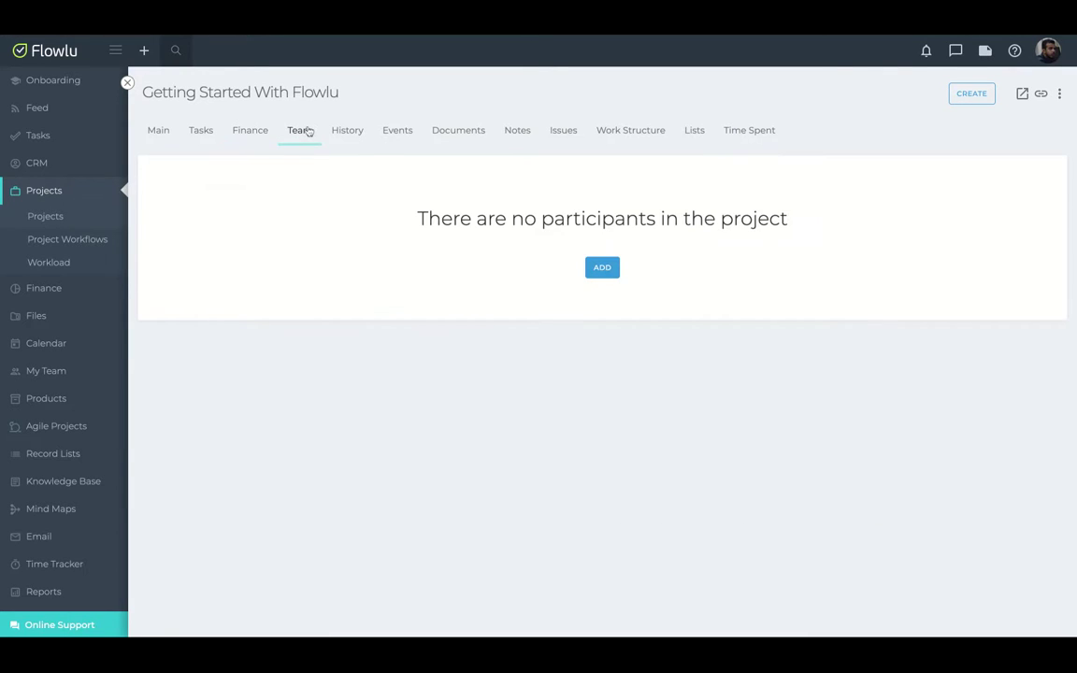
pyautogui.click(361, 135)
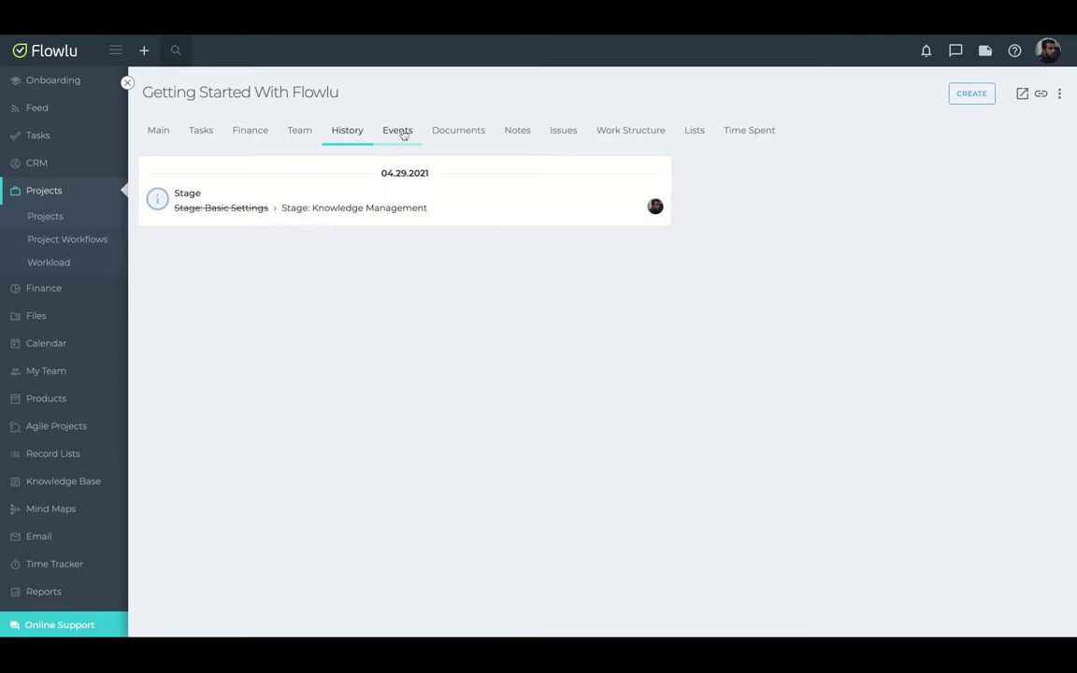
pyautogui.click(400, 133)
pyautogui.click(456, 133)
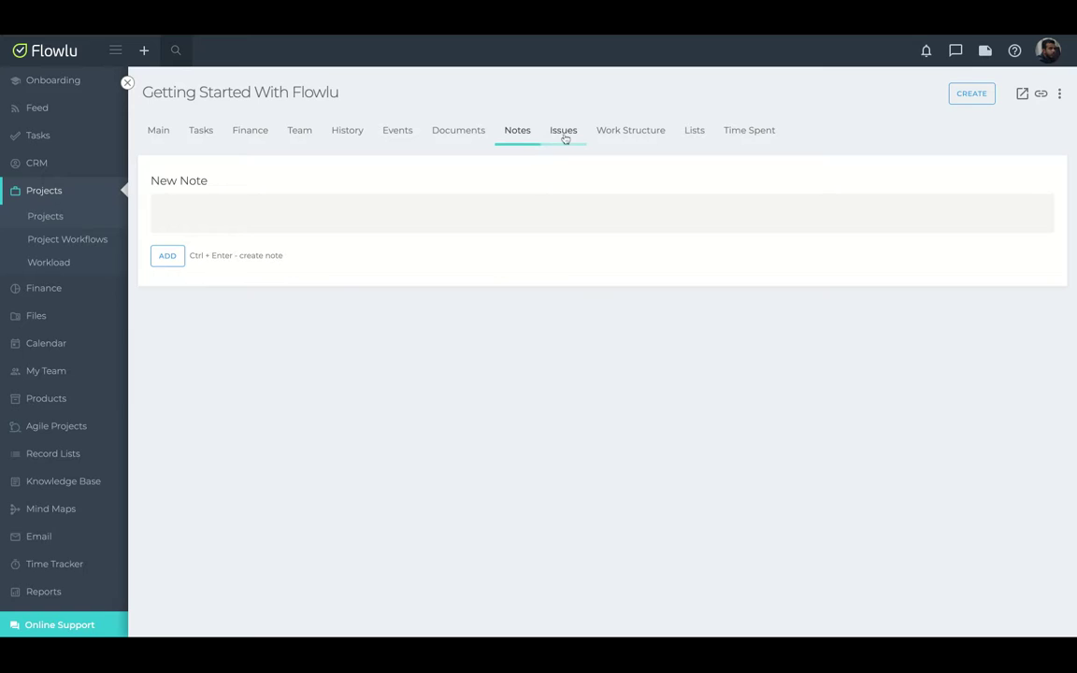
# Examine the project's Issues, Work Structure and Lists sections, reading the work structure stages from Basic Settings through Advanced.
pyautogui.click(564, 136)
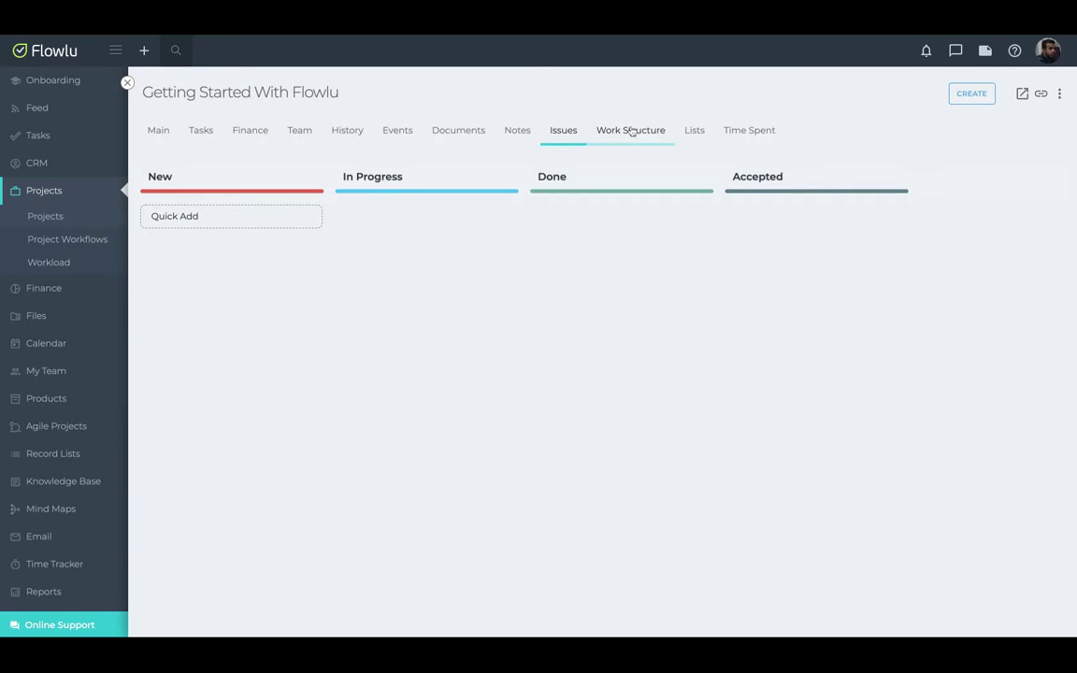
pyautogui.click(633, 133)
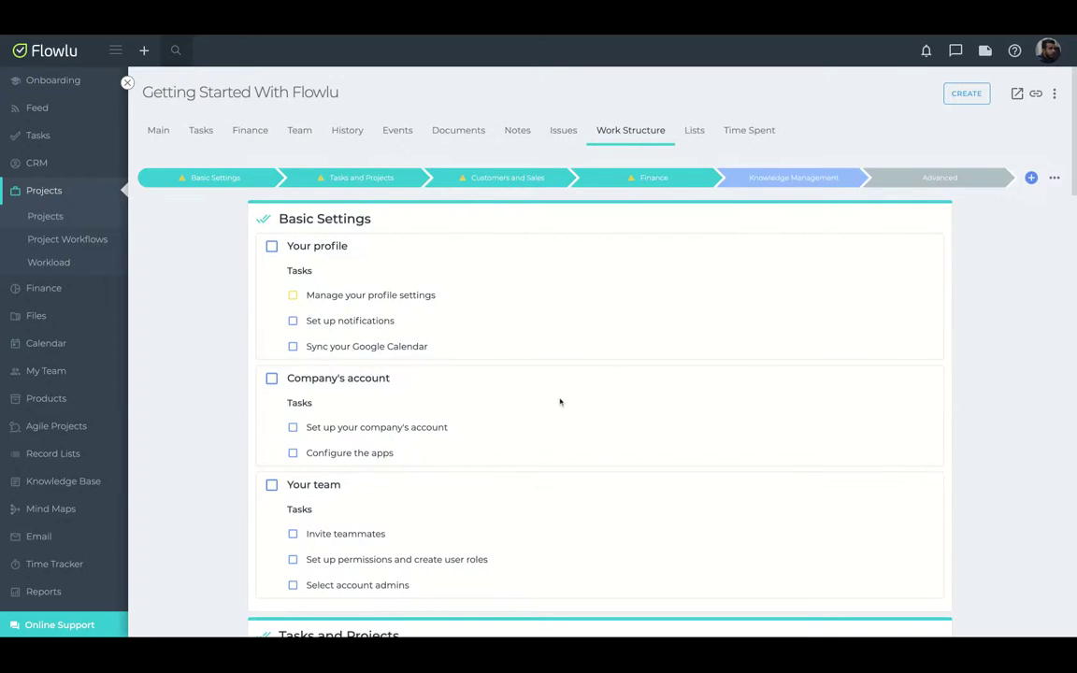
pyautogui.scroll(-5, 560, 402)
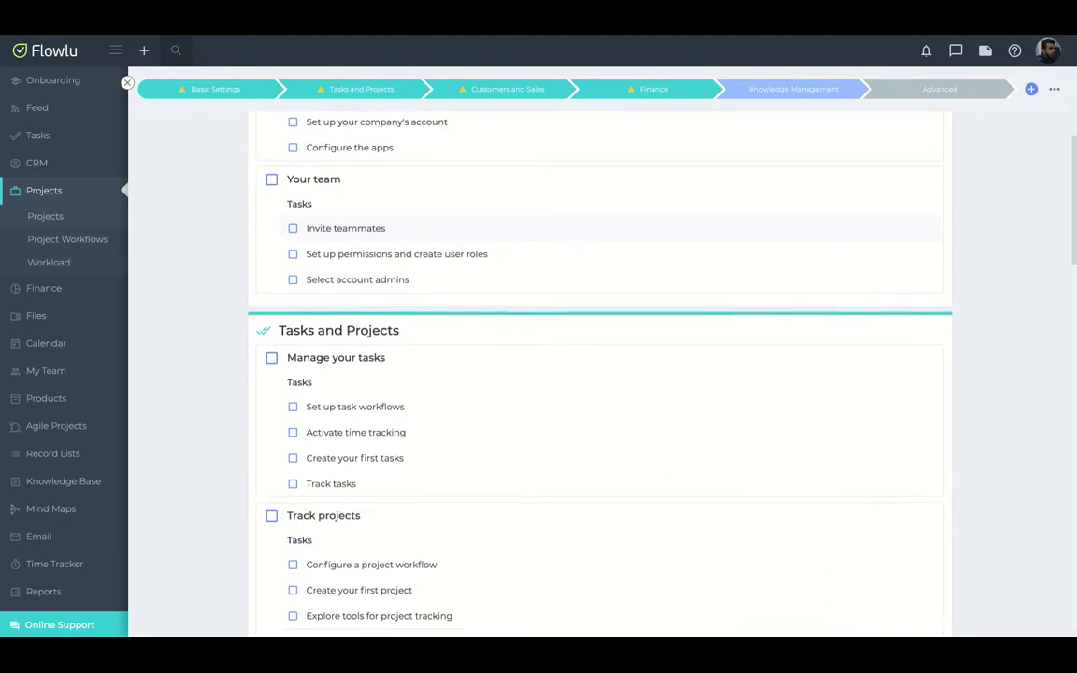
pyautogui.scroll(-10, 599, 374)
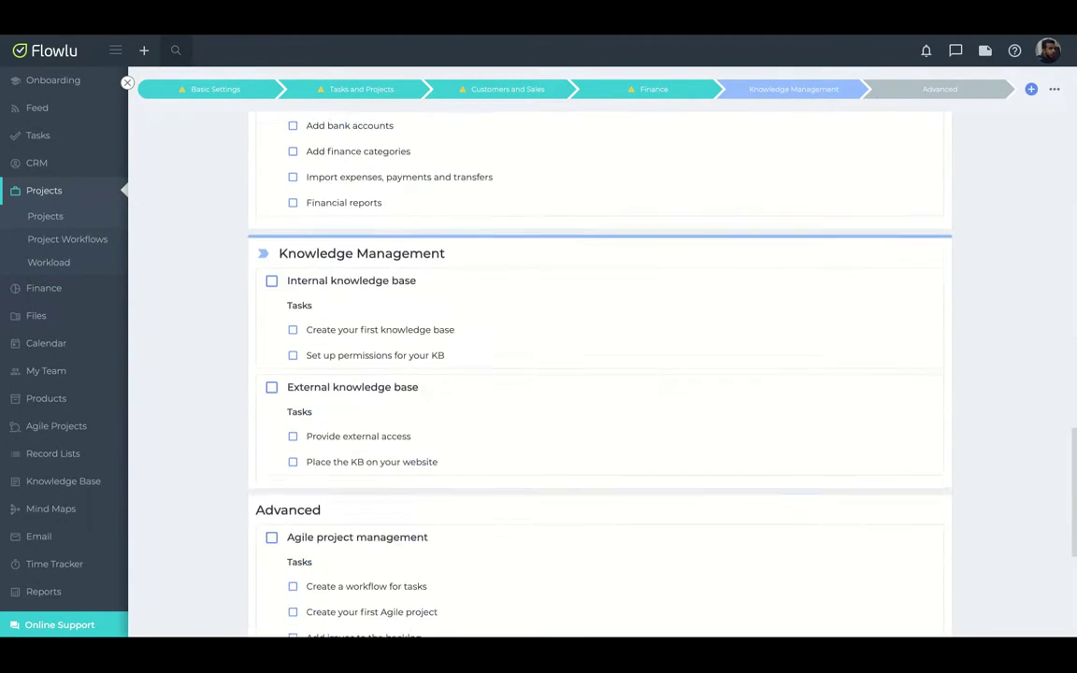
pyautogui.scroll(-4, 599, 374)
pyautogui.scroll(10, 599, 374)
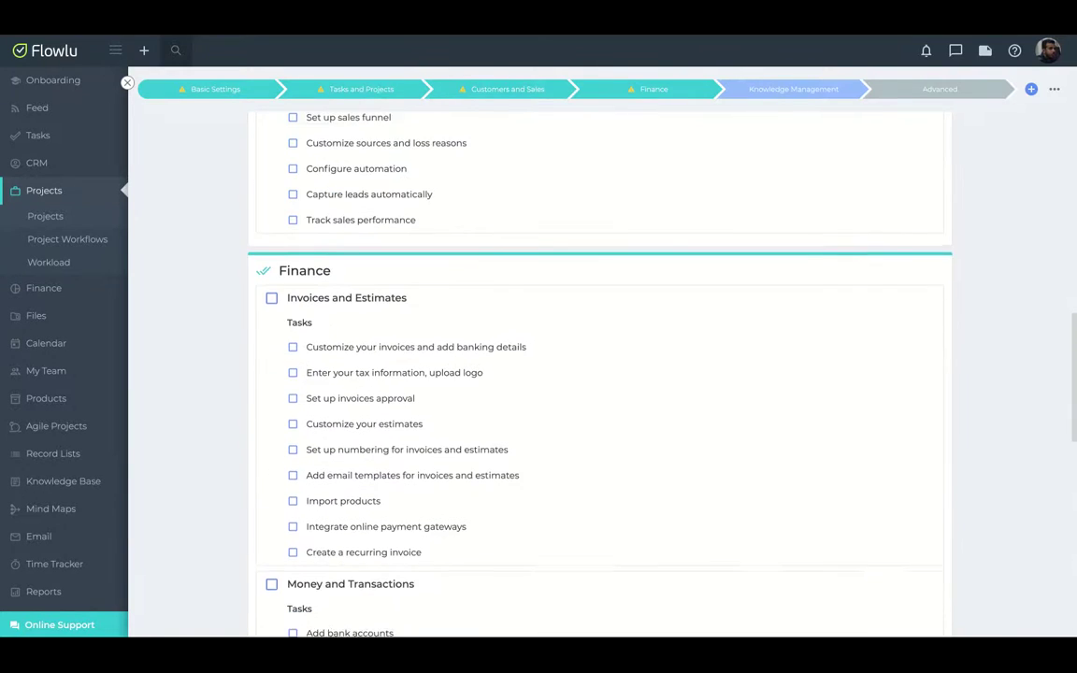
pyautogui.scroll(10, 598, 374)
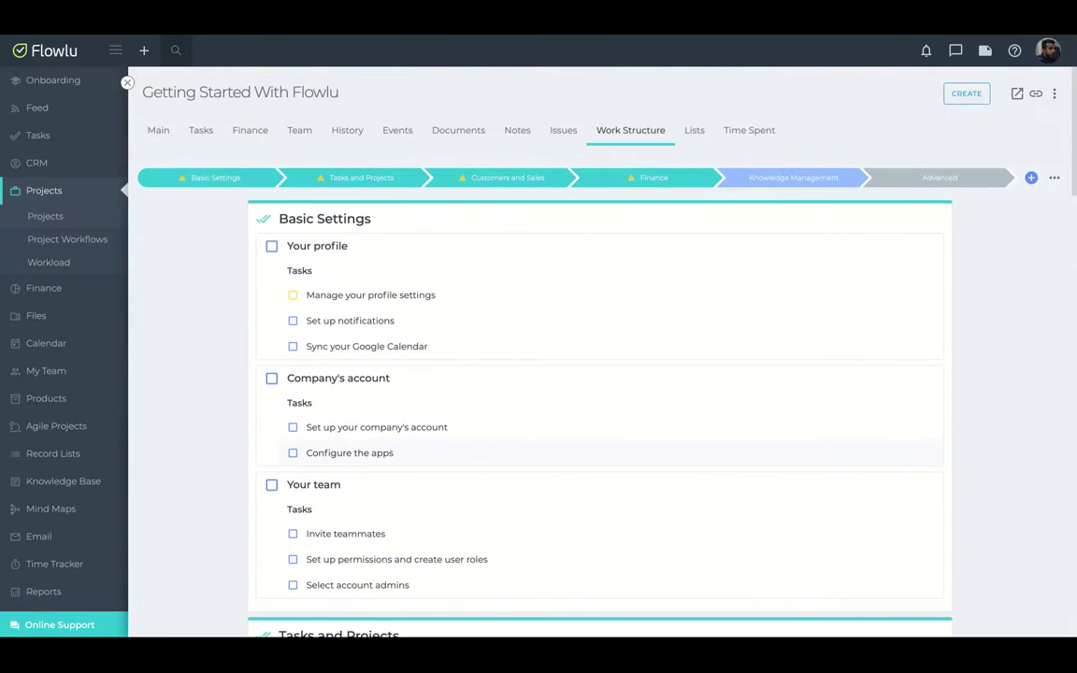
pyautogui.click(695, 131)
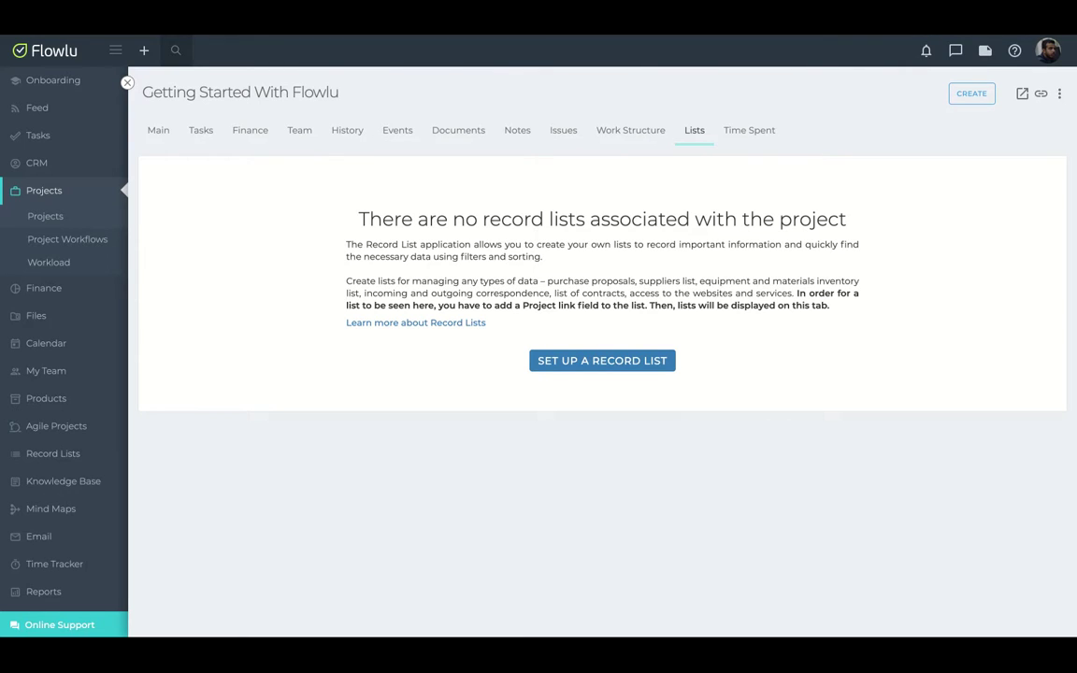
# Start a new invoice from the Invoices page of Finance and examine its form through the terms, customer notes and salesperson fields.
pyautogui.click(32, 289)
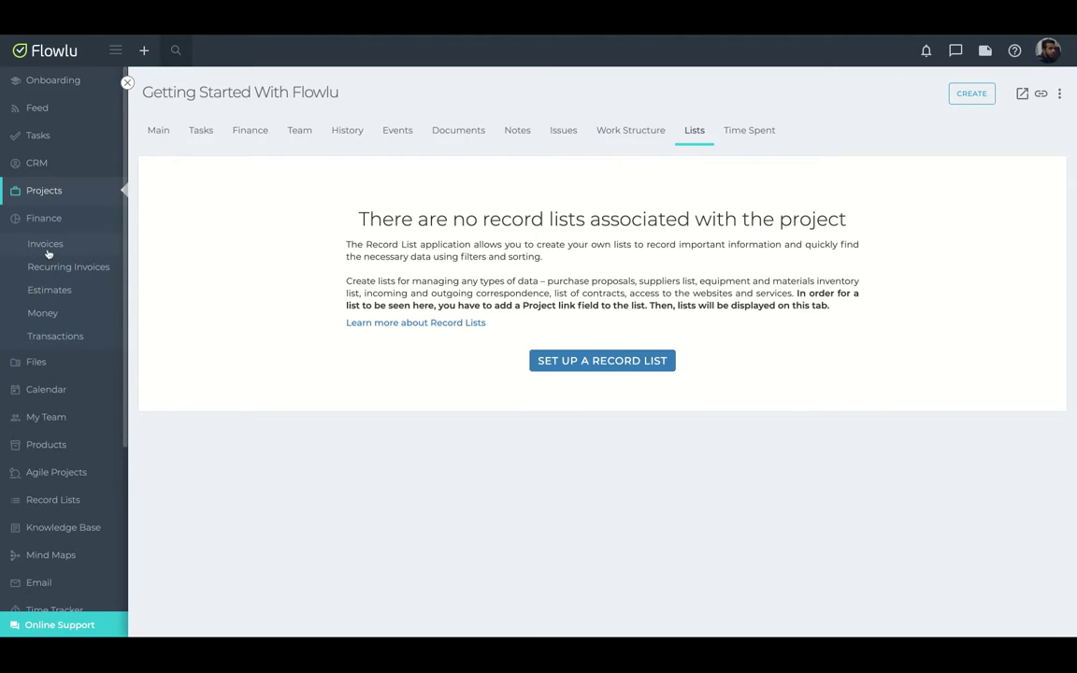
pyautogui.click(47, 245)
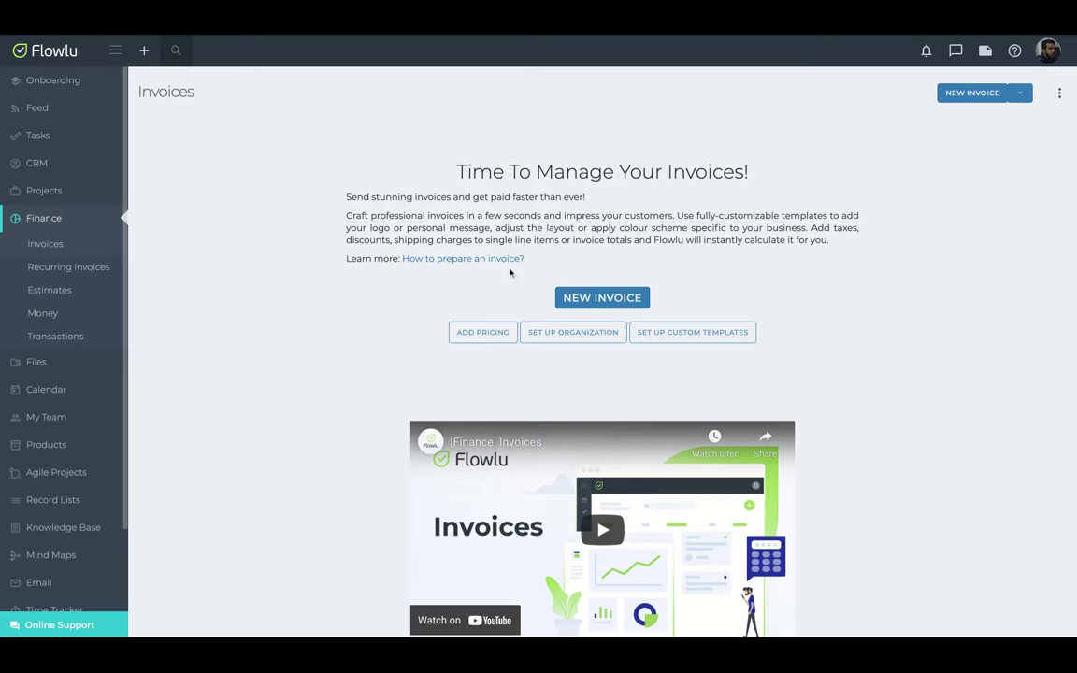
pyautogui.click(580, 299)
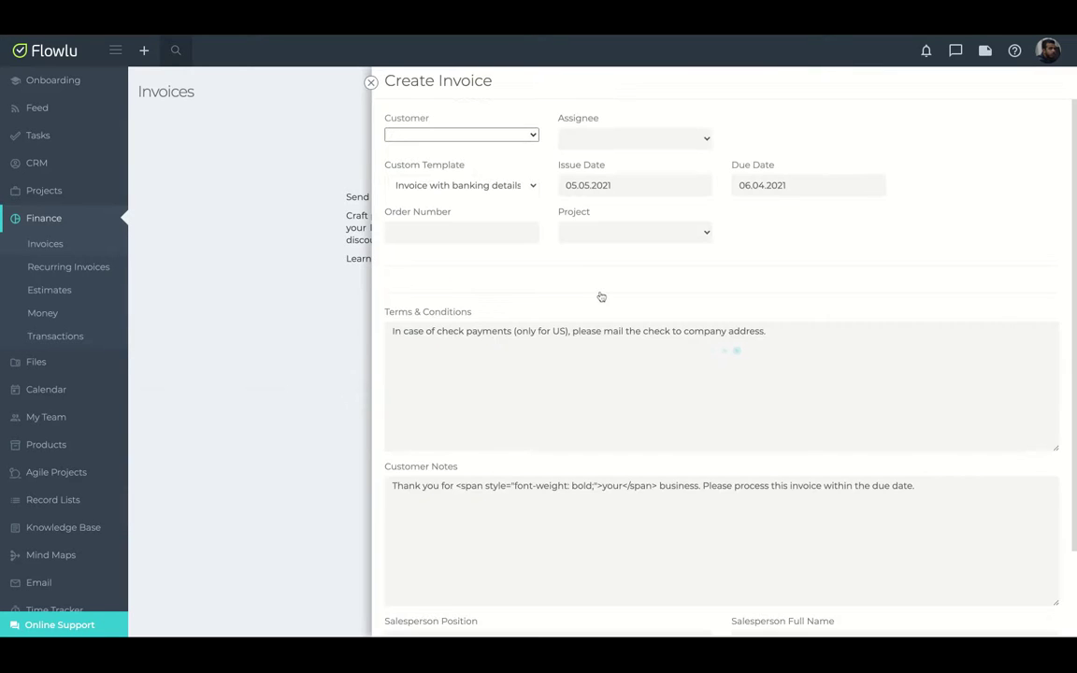
pyautogui.scroll(-5, 514, 215)
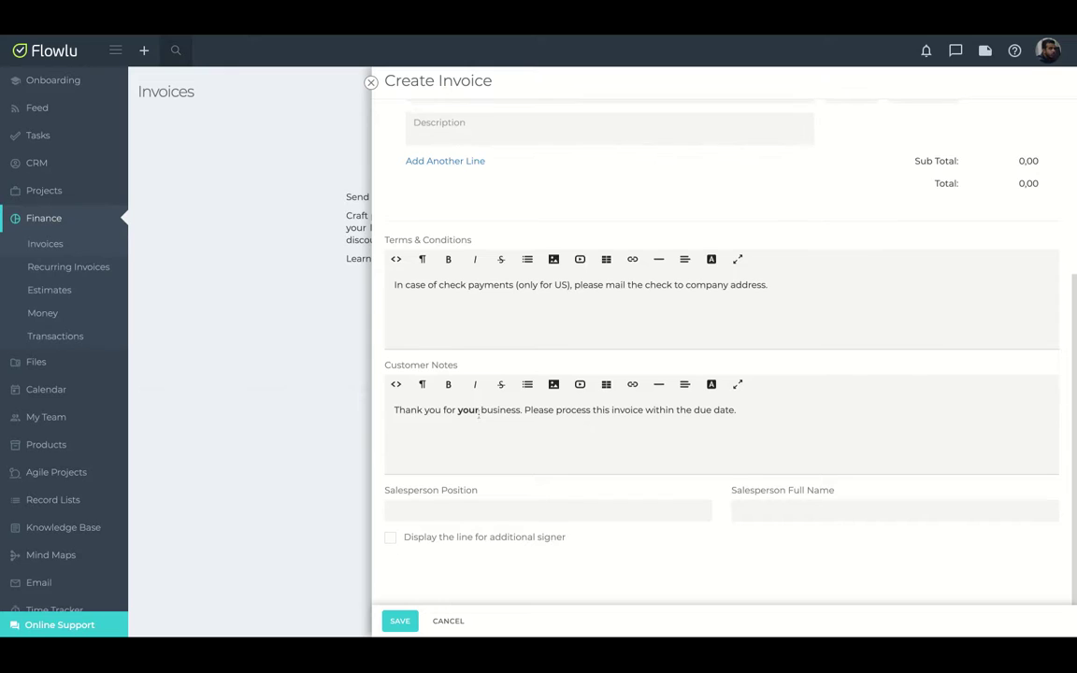
pyautogui.scroll(5, 813, 501)
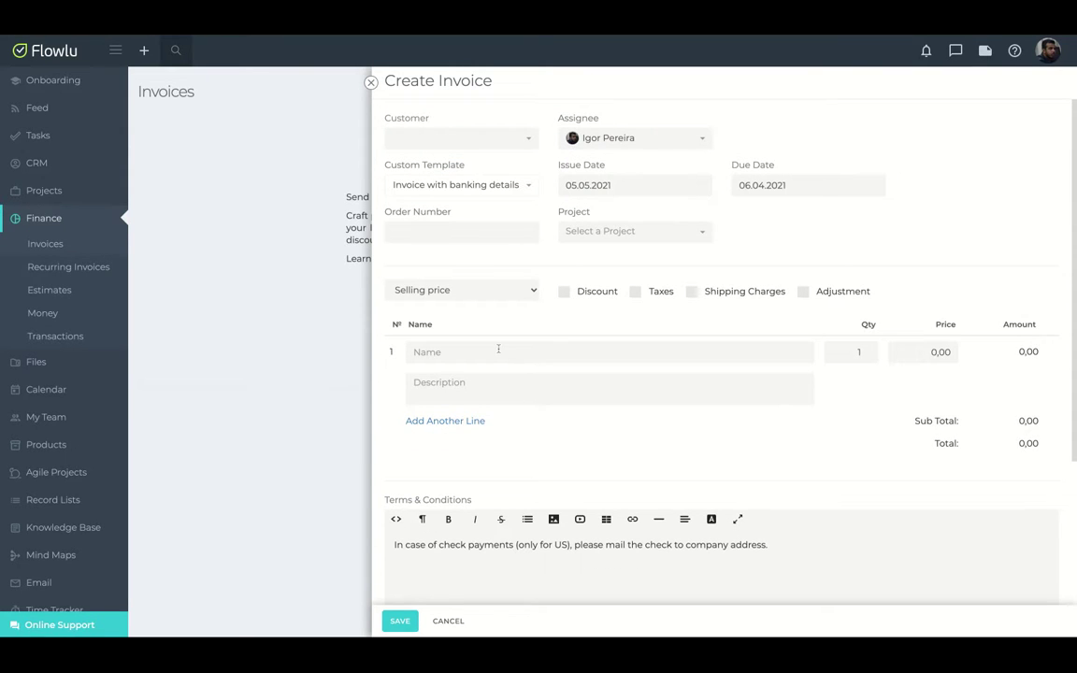
# Examine the line item, project, order number, custom template and customer fields of the new invoice, and close it without saving.
pyautogui.click(505, 352)
pyautogui.click(648, 373)
pyautogui.click(633, 242)
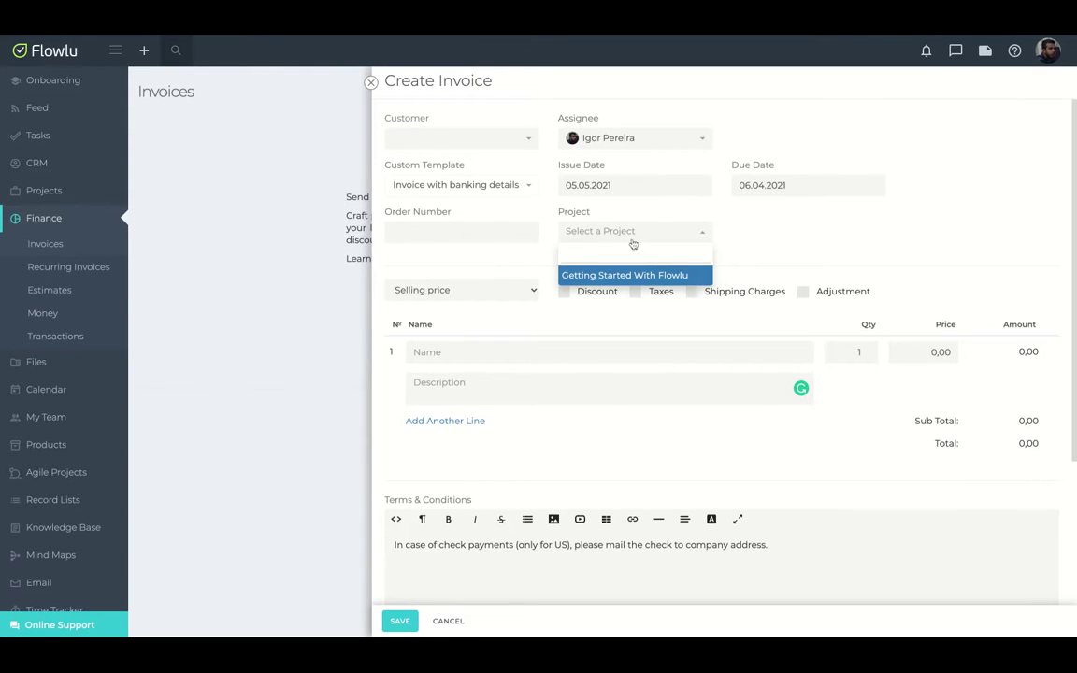
pyautogui.click(433, 232)
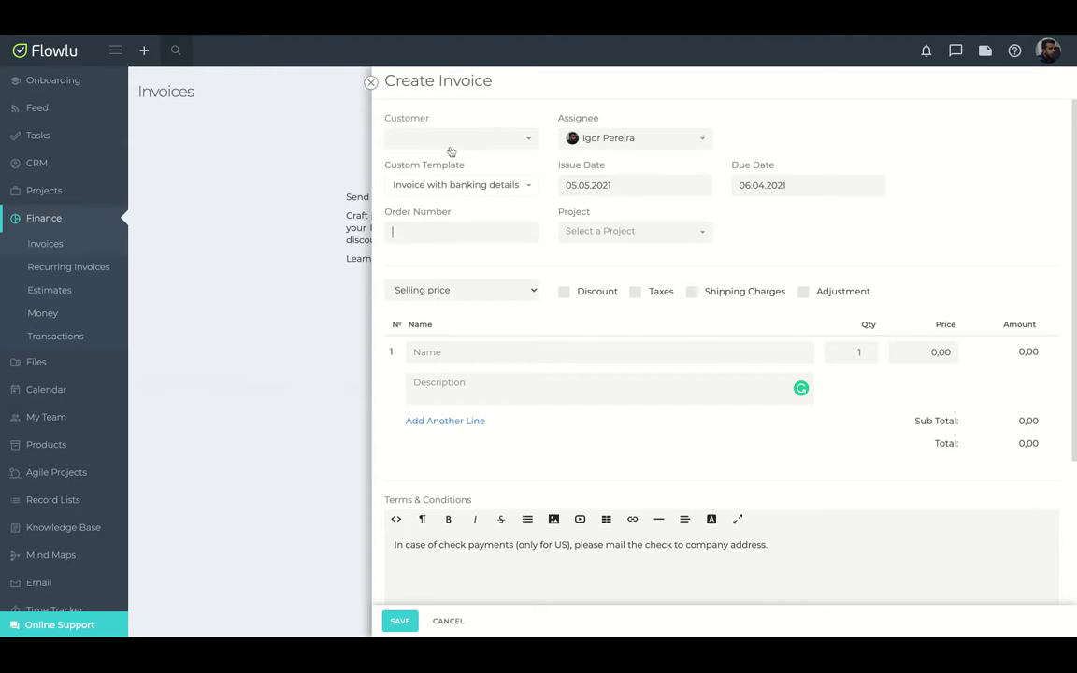
pyautogui.click(465, 183)
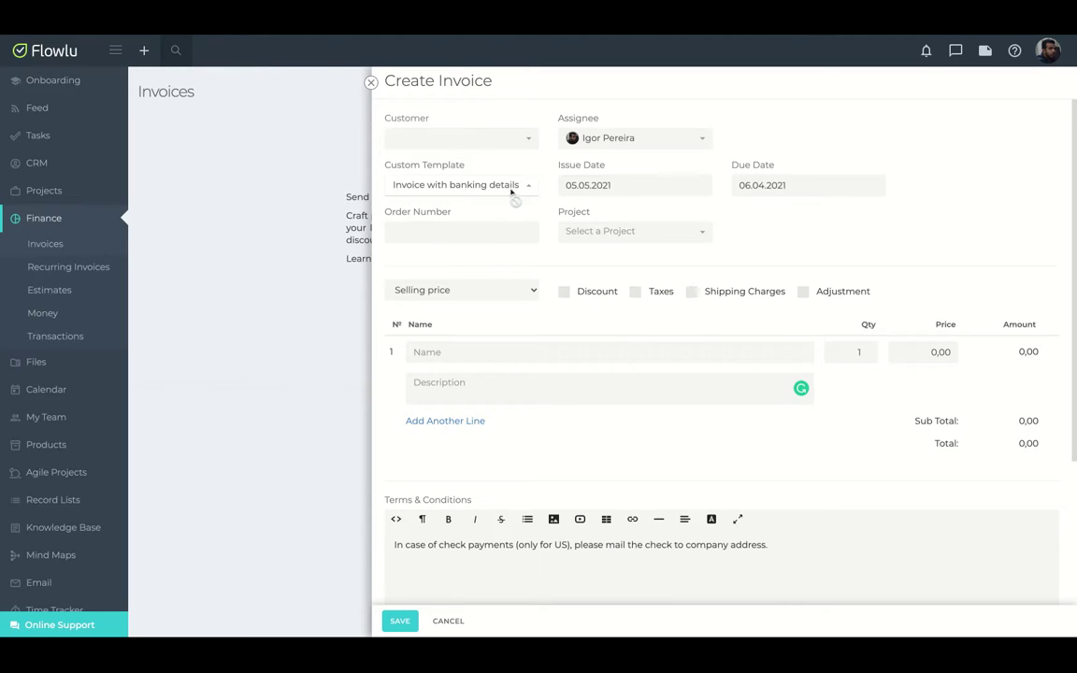
pyautogui.click(441, 130)
pyautogui.click(278, 213)
pyautogui.click(370, 82)
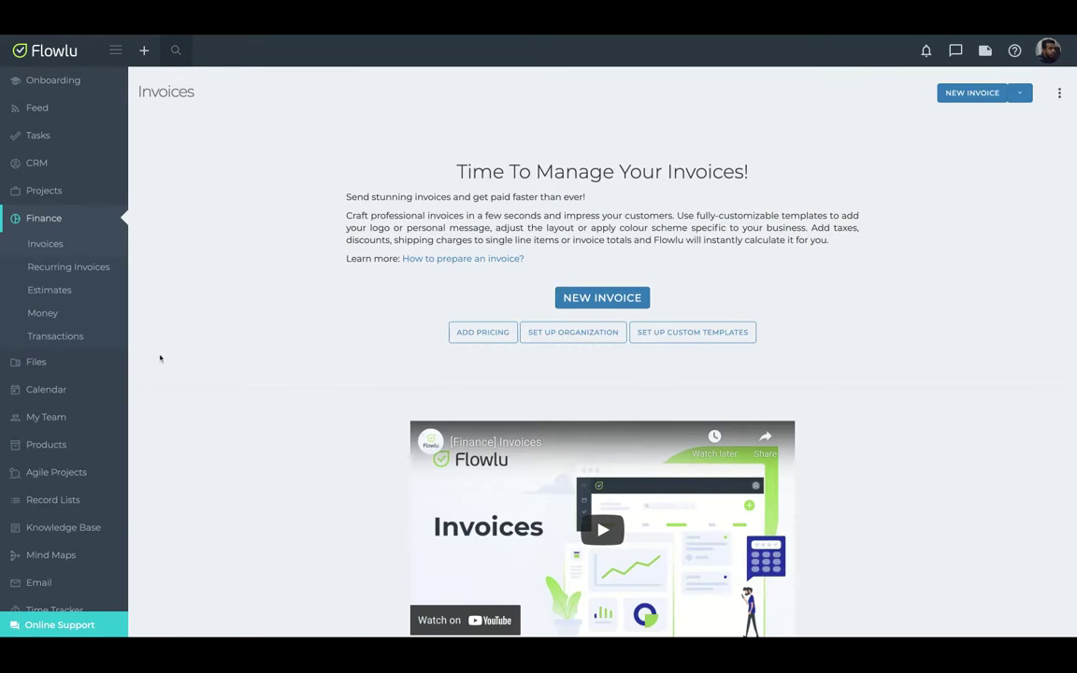
# View the Recurring Invoices, Estimates, Money and Transactions pages of Finance.
pyautogui.click(89, 268)
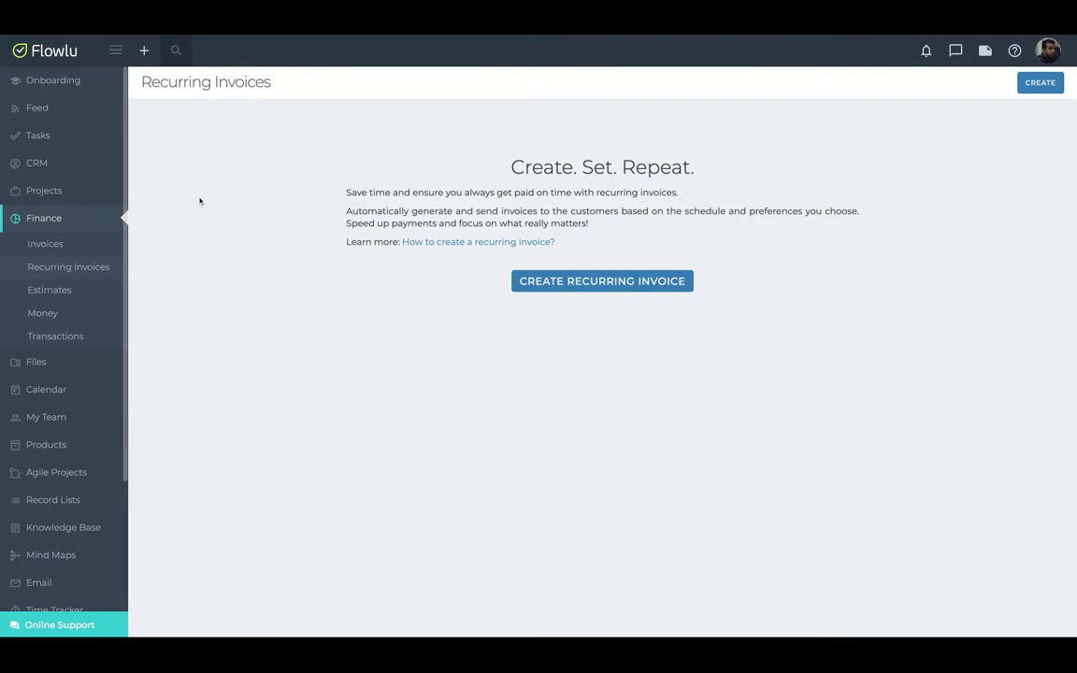
pyautogui.click(74, 298)
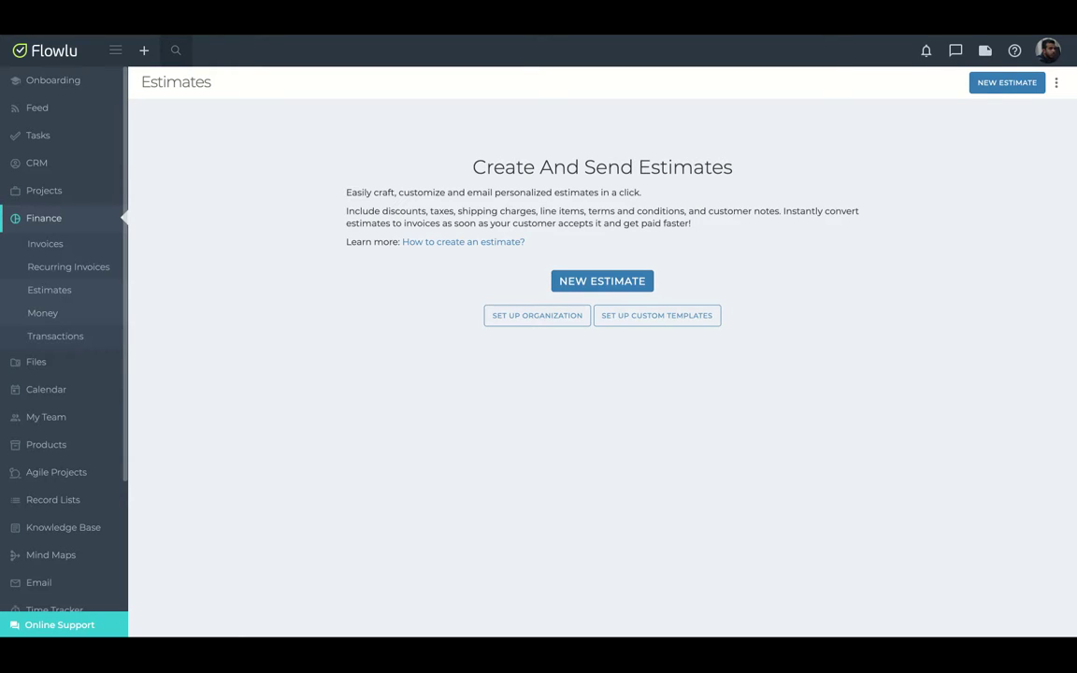
pyautogui.click(43, 323)
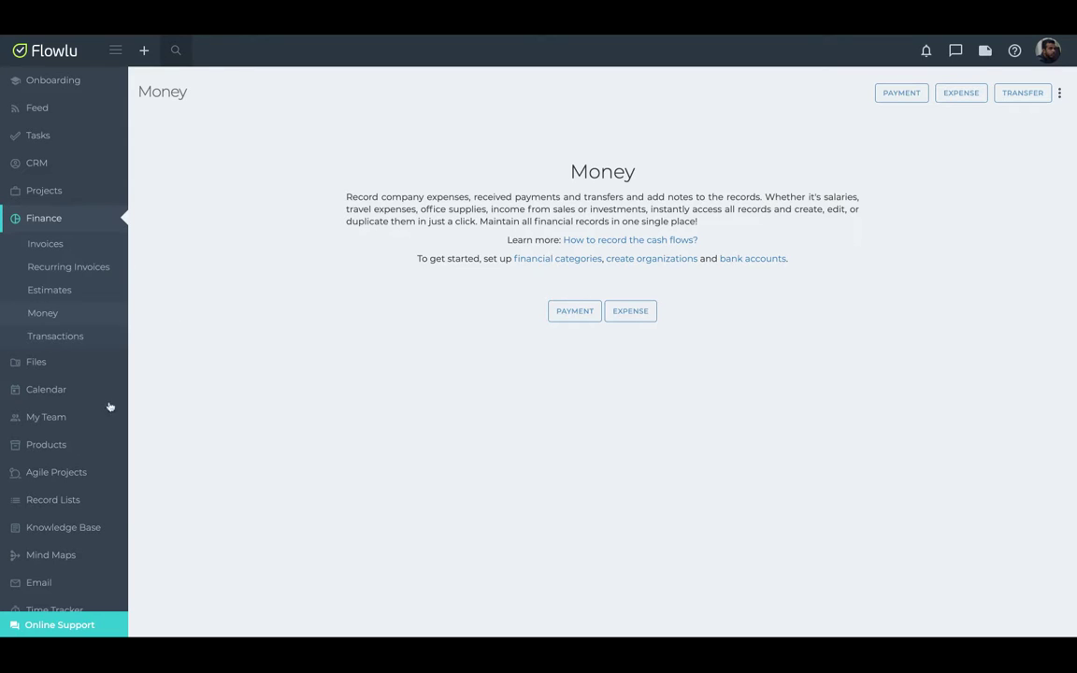
pyautogui.click(65, 337)
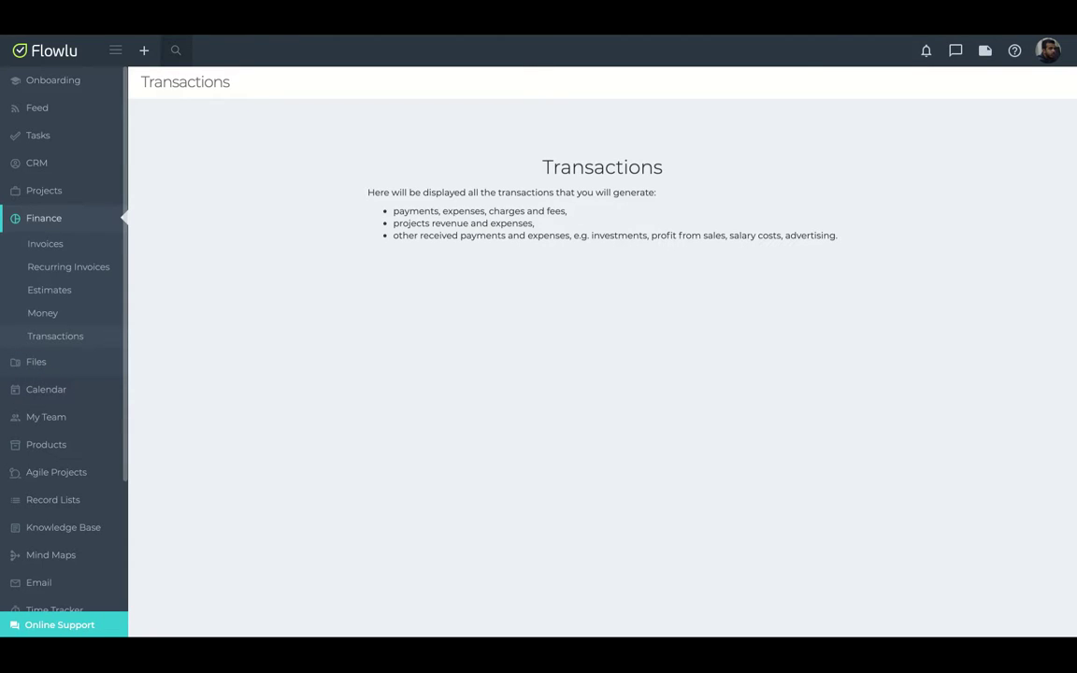
# Open the shared folder in Files and add a folder named "Test" to its documents.
pyautogui.click(37, 362)
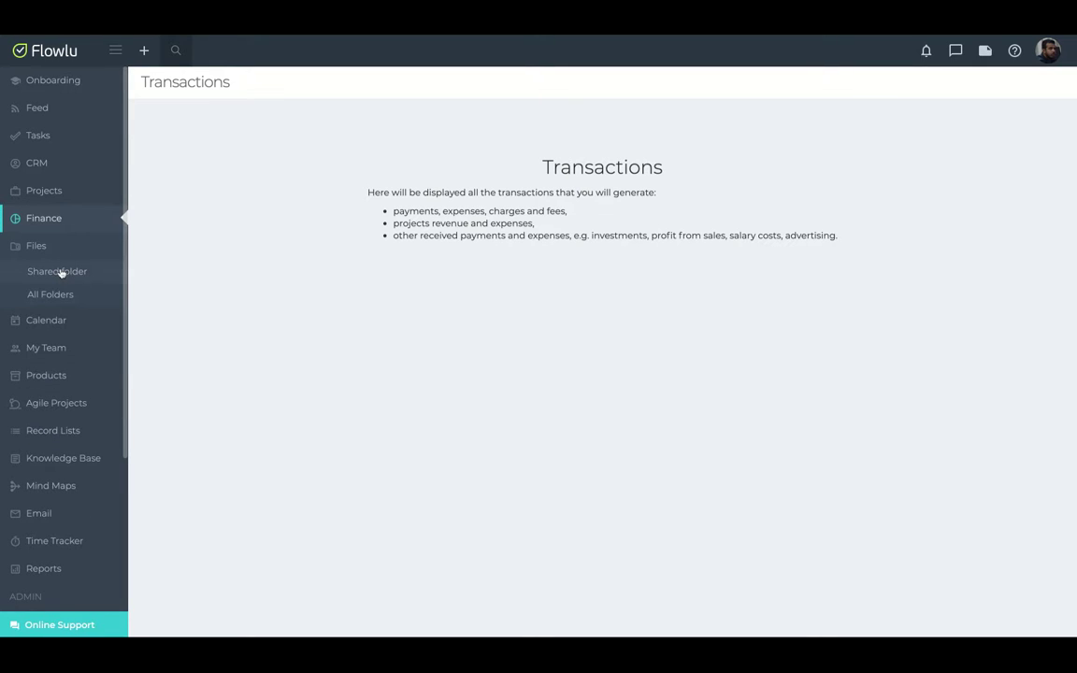
pyautogui.click(60, 272)
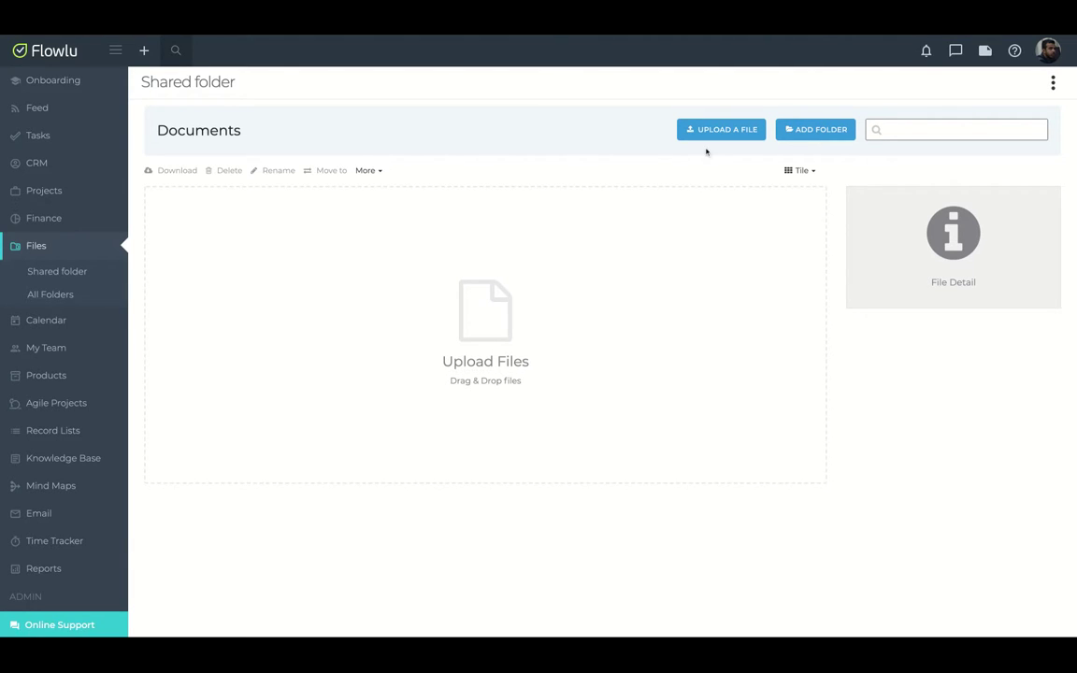
pyautogui.click(711, 136)
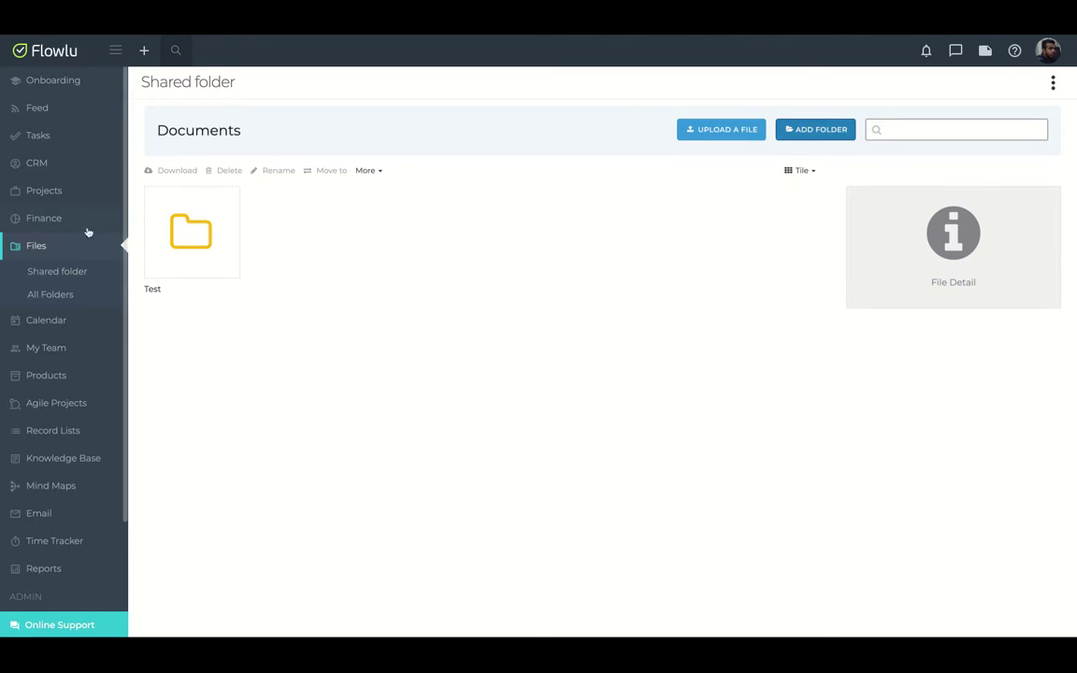
# Open the "Test" folder and upload an image, a Word document and the Squirrly Spy Report file into it.
pyautogui.click(201, 238)
pyautogui.doubleClick(201, 238)
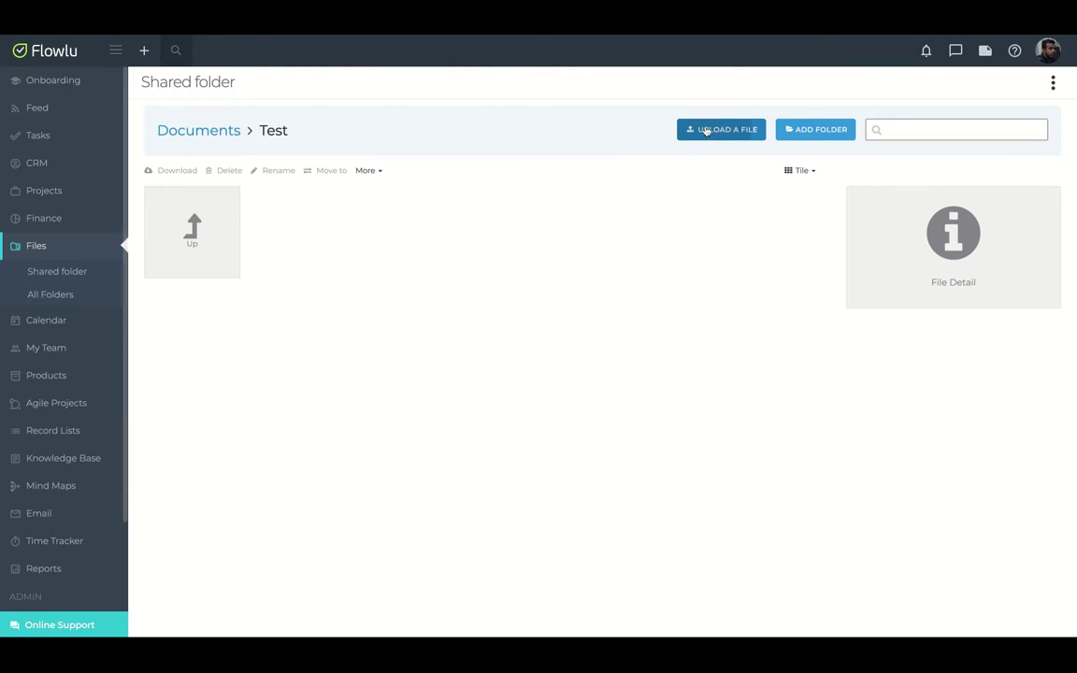
pyautogui.click(707, 131)
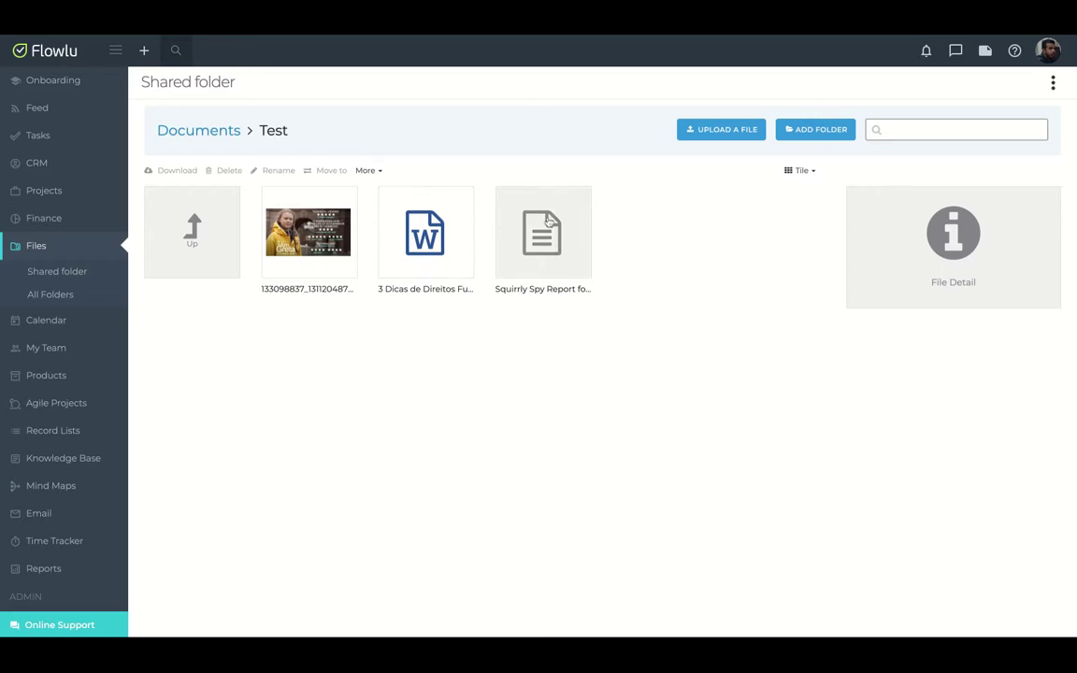
# Preview the uploaded image and read through "3 Dicas de Direitos Fundamentais para Vencer o Fascismo em 2022.docx" in the Test folder.
pyautogui.click(263, 232)
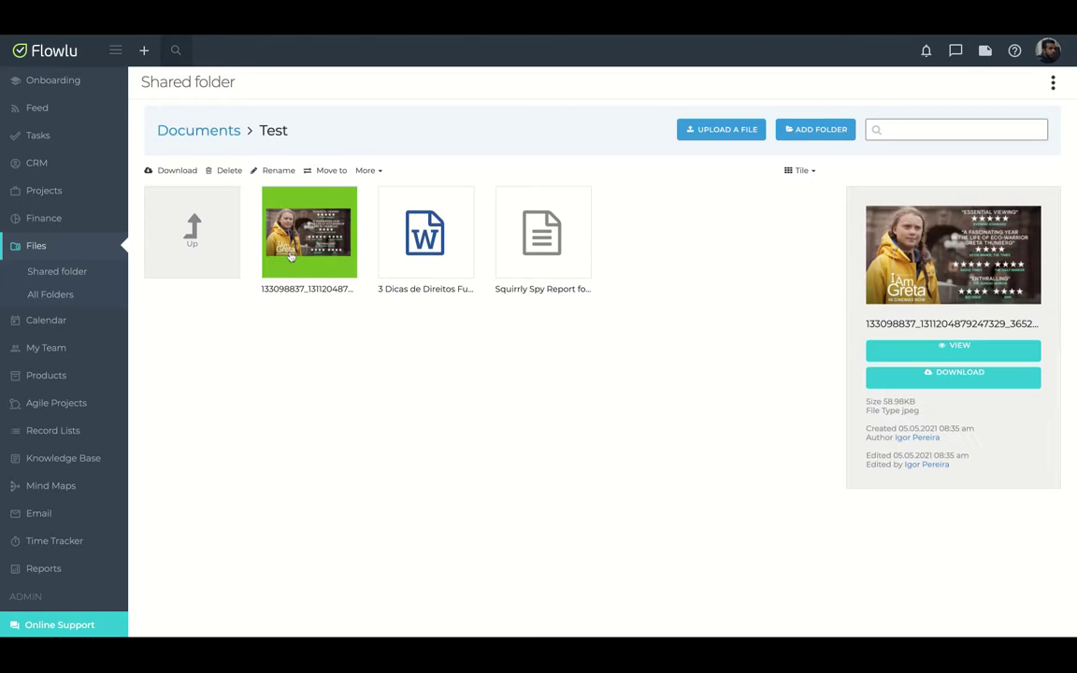
pyautogui.click(936, 351)
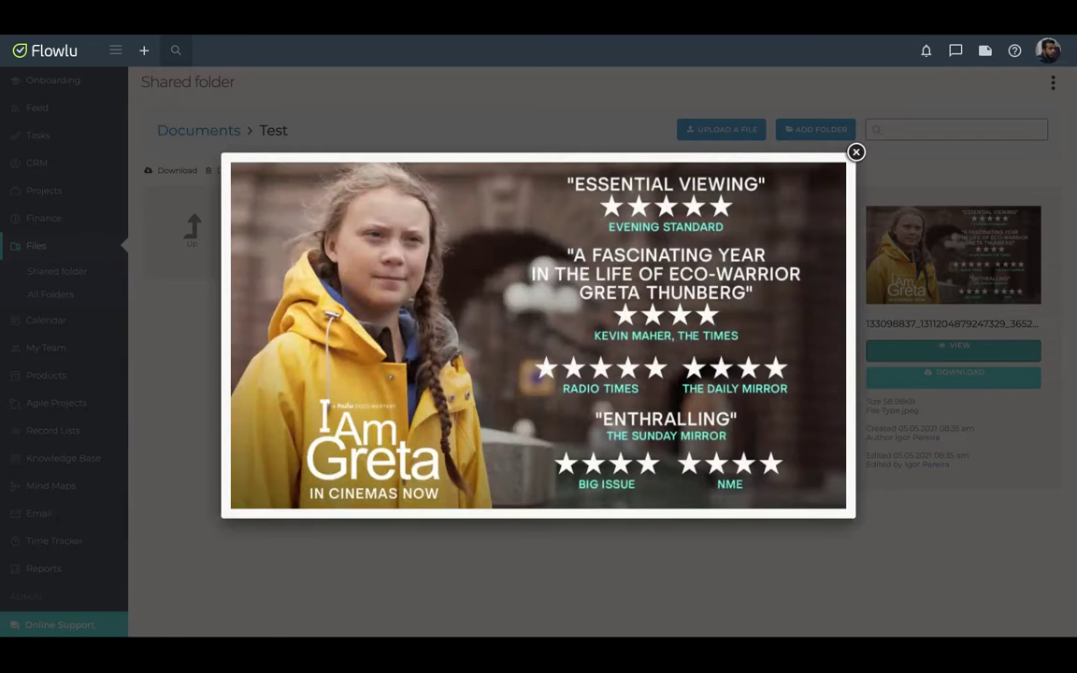
pyautogui.click(855, 152)
pyautogui.click(381, 202)
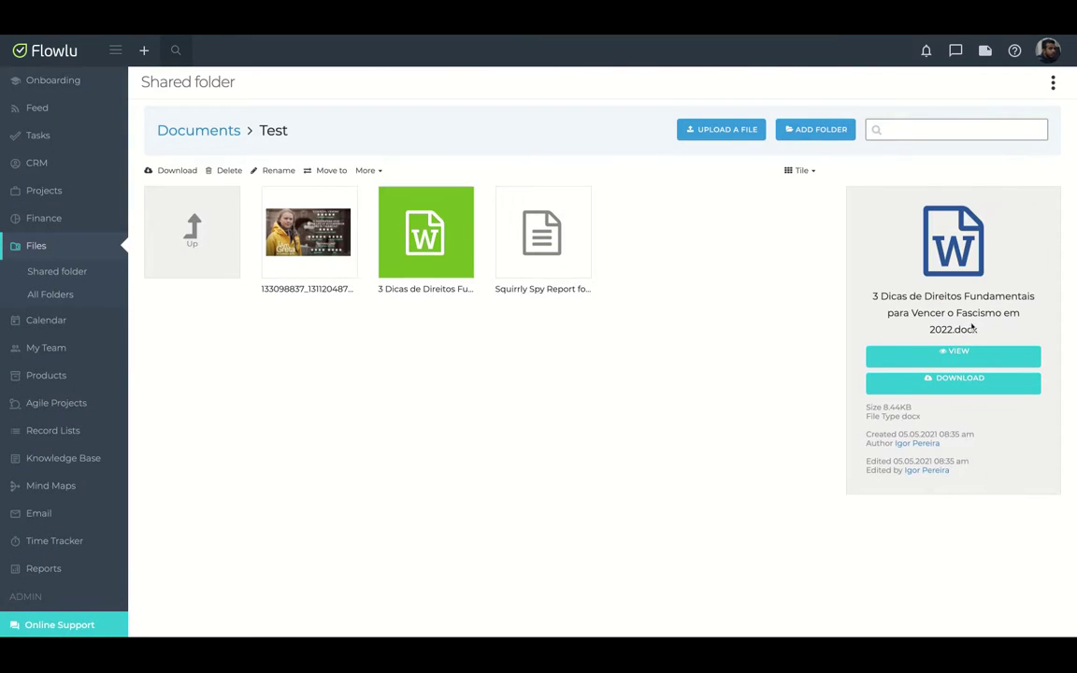
pyautogui.click(932, 358)
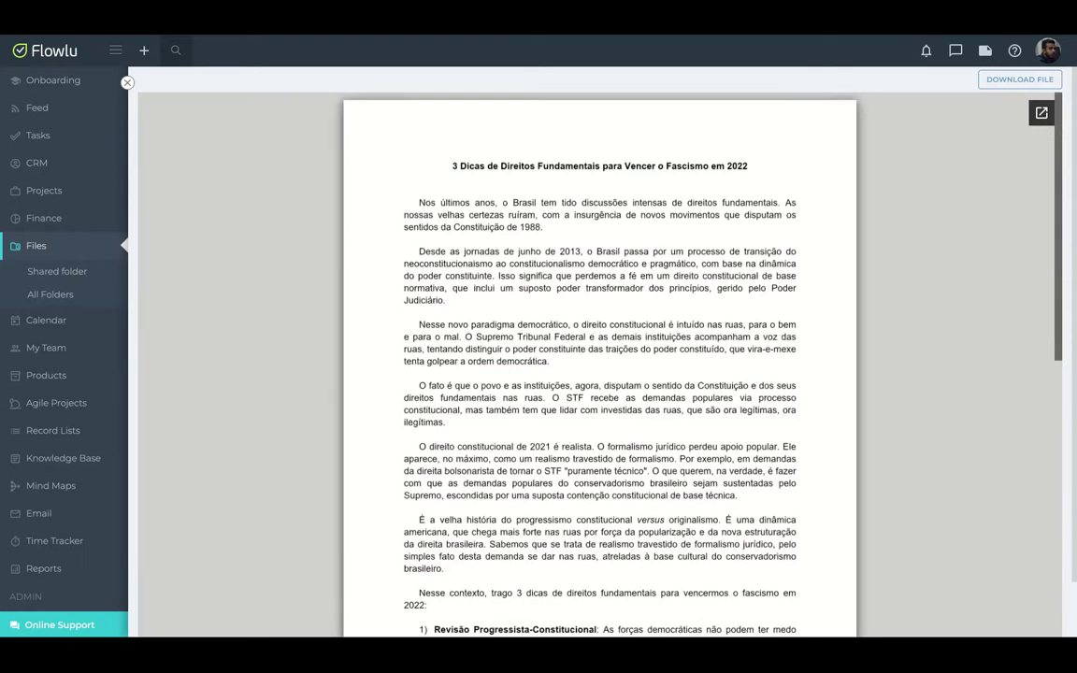
pyautogui.scroll(-8, 537, 402)
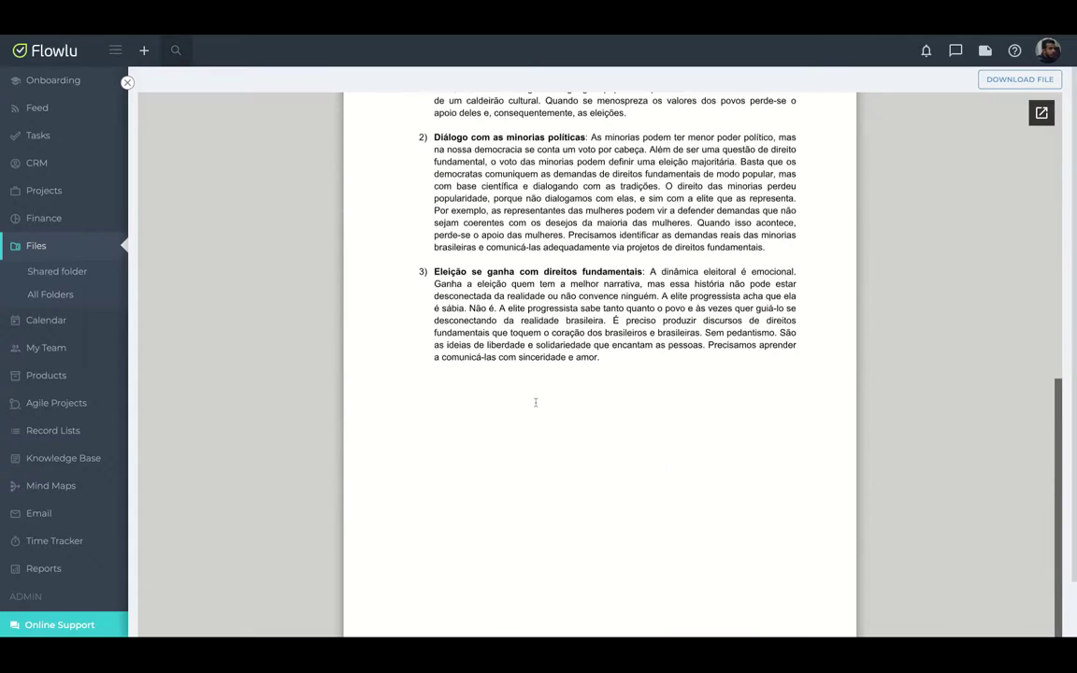
pyautogui.scroll(3, 537, 403)
pyautogui.scroll(5, 538, 399)
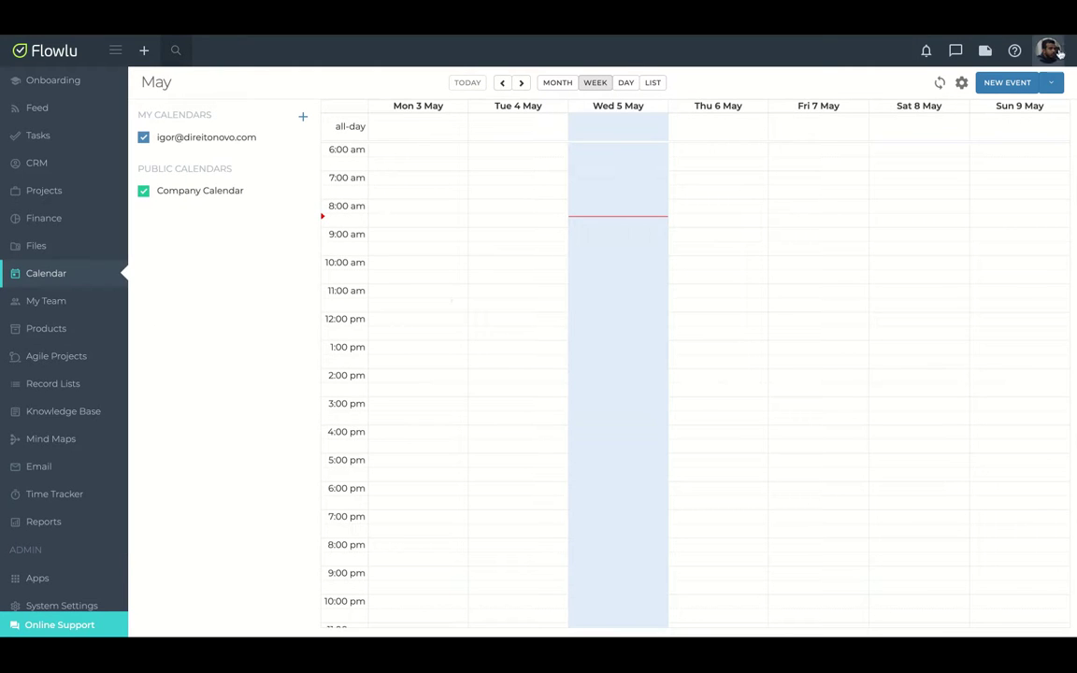
# Check the additional creation options offered beside new events in the Calendar.
pyautogui.click(1050, 83)
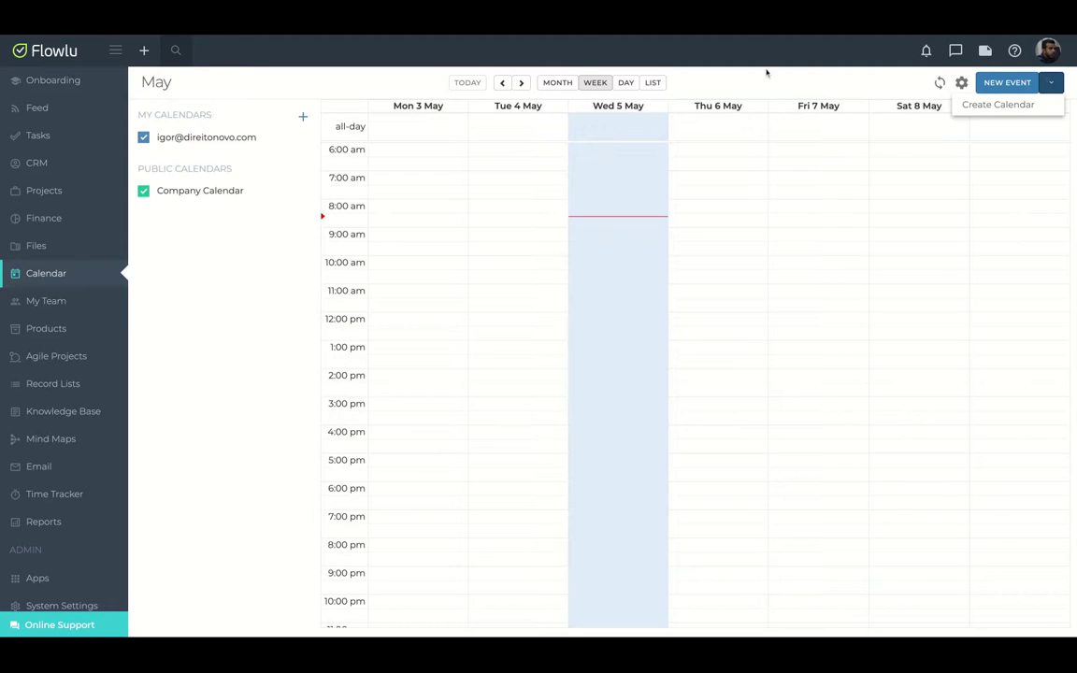
pyautogui.click(197, 303)
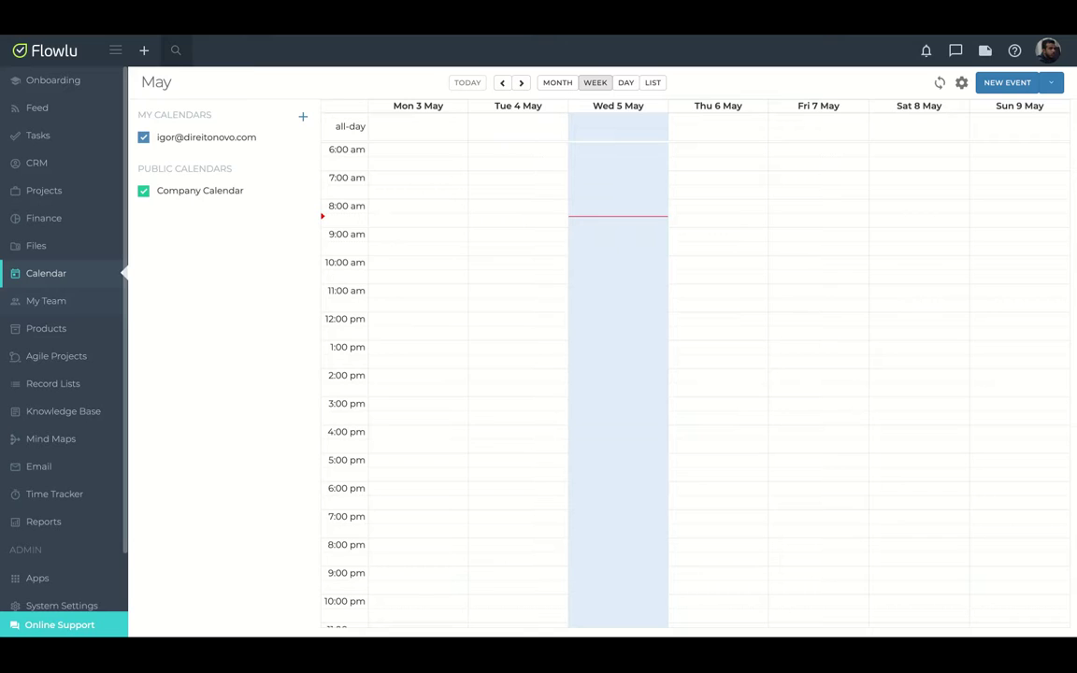
# Open My Team and view the form for inviting a new user without sending an invitation.
pyautogui.click(62, 309)
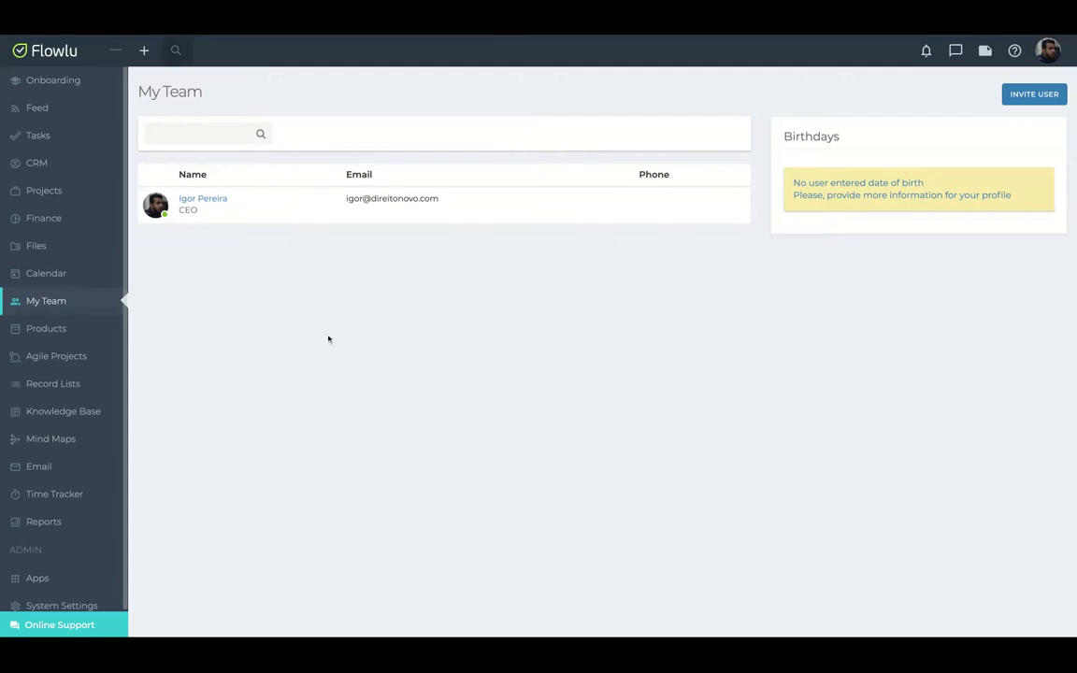
pyautogui.click(1036, 95)
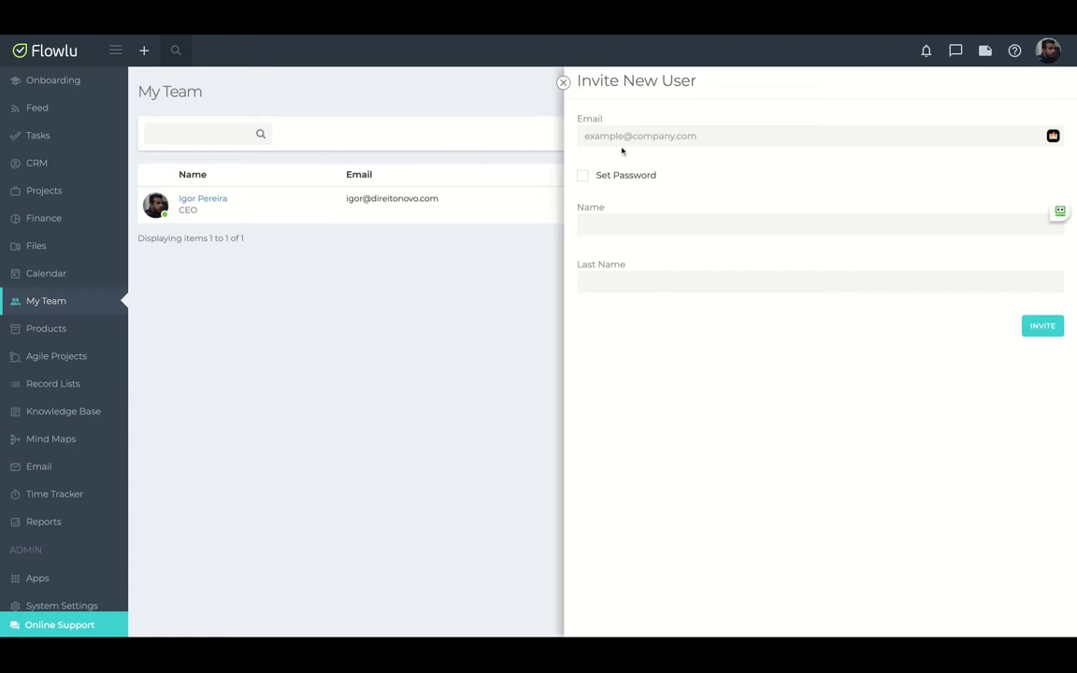
pyautogui.click(563, 82)
# Open Products and view the form for adding a new item, leaving it without saving.
pyautogui.moveTo(37, 337)
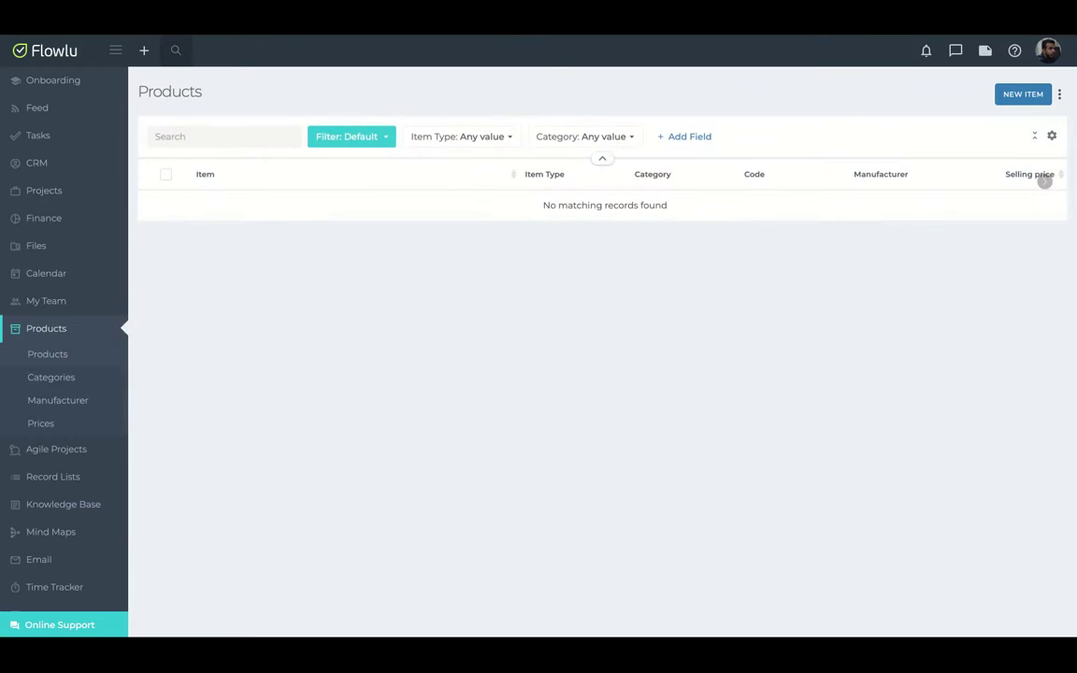
pyautogui.click(1016, 101)
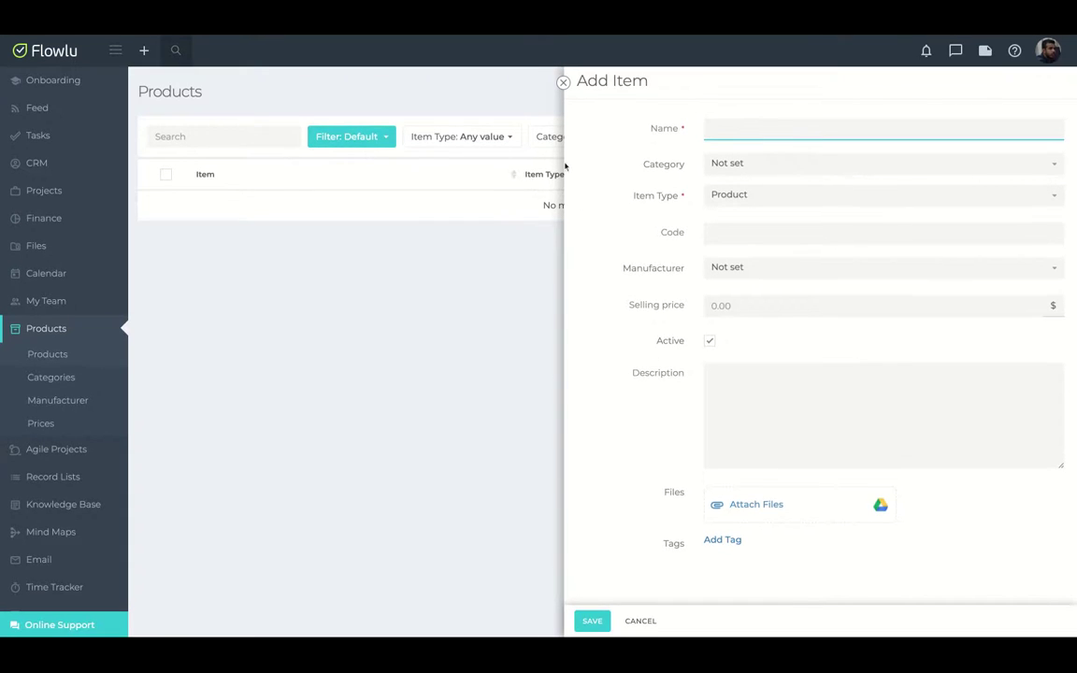
pyautogui.click(564, 83)
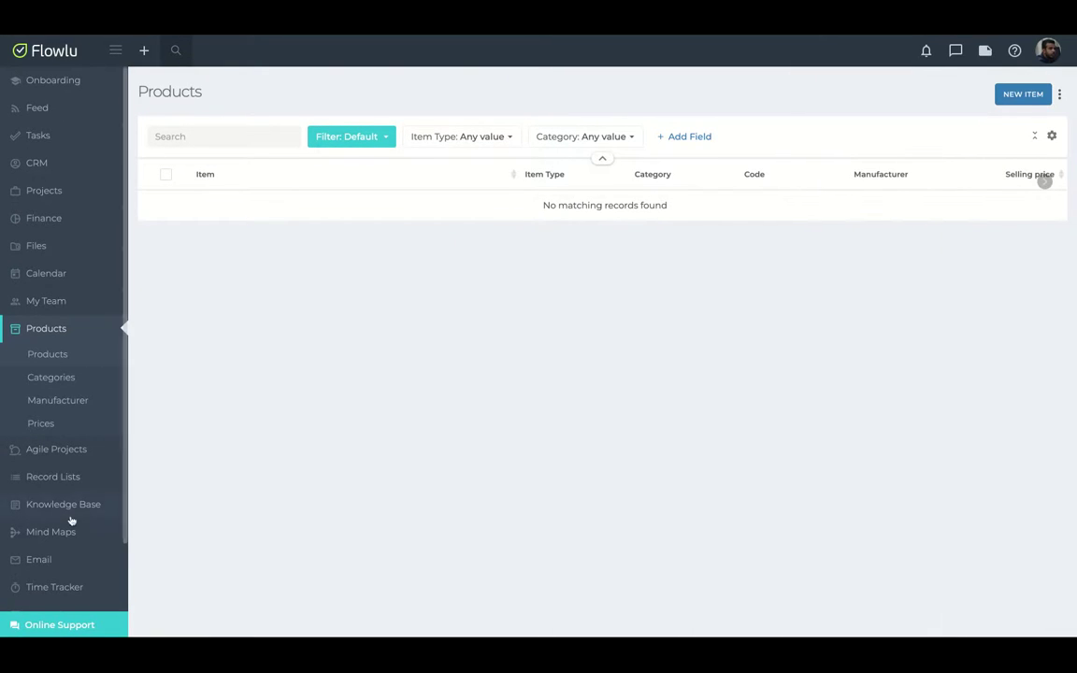
# Create a knowledge base with the name "Test" and the description "Test".
pyautogui.scroll(-3, 72, 521)
pyautogui.click(44, 295)
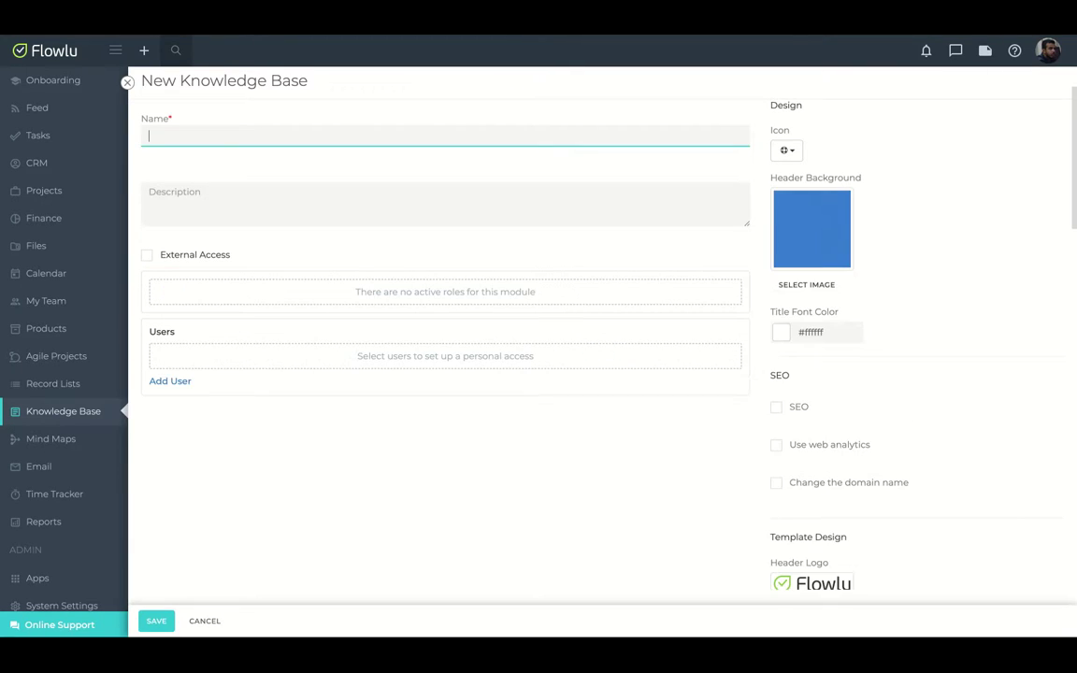
pyautogui.write('TestTest')
pyautogui.click(147, 257)
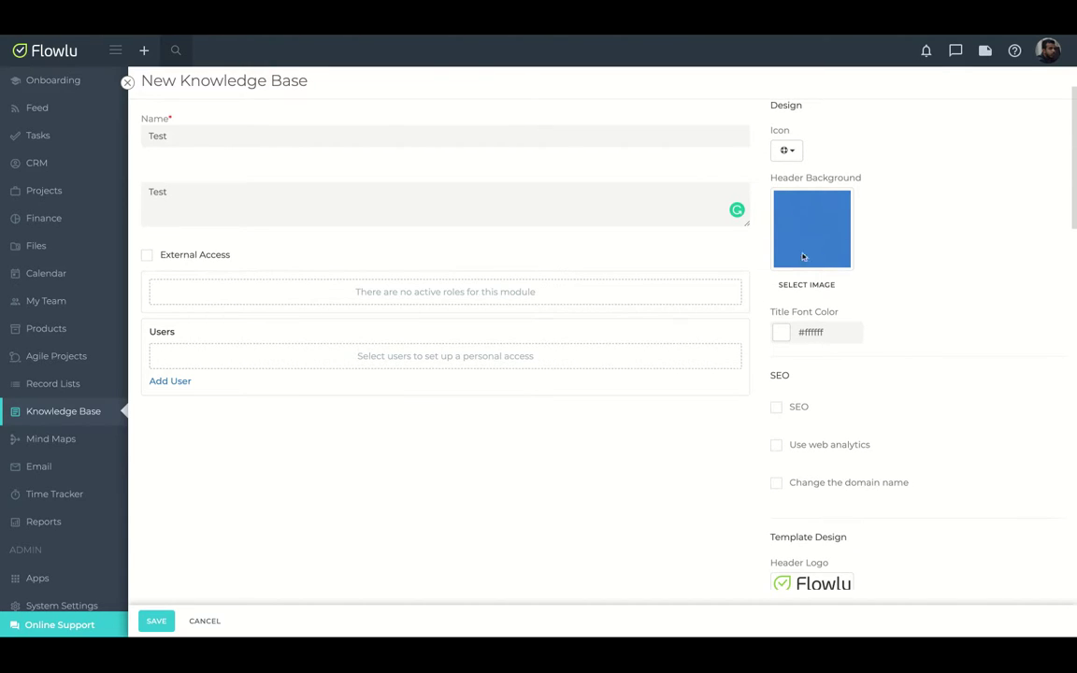
pyautogui.scroll(-3, 833, 432)
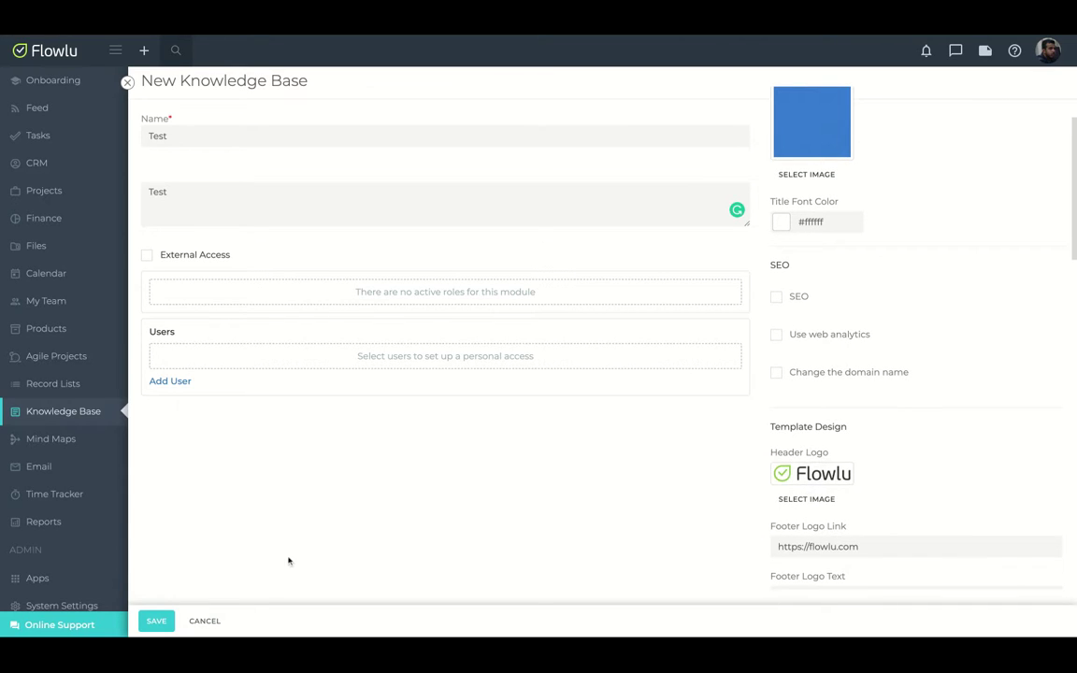
pyautogui.click(157, 624)
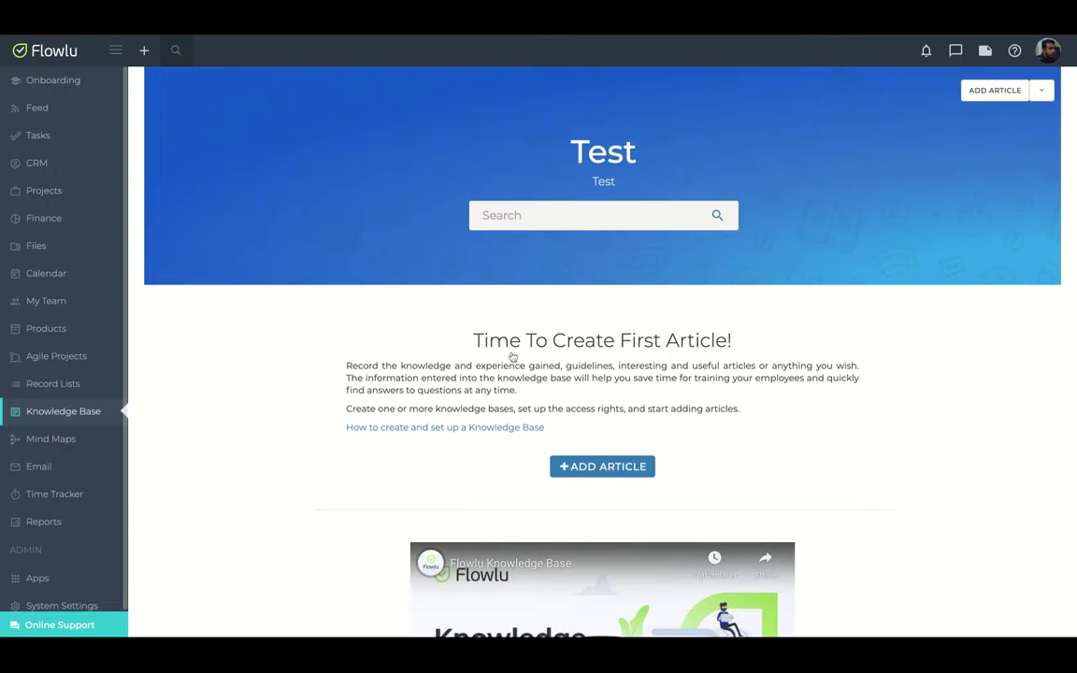
# Look over the Test knowledge base's home page and the additional options beside adding an article.
pyautogui.scroll(-3, 510, 356)
pyautogui.scroll(3, 503, 387)
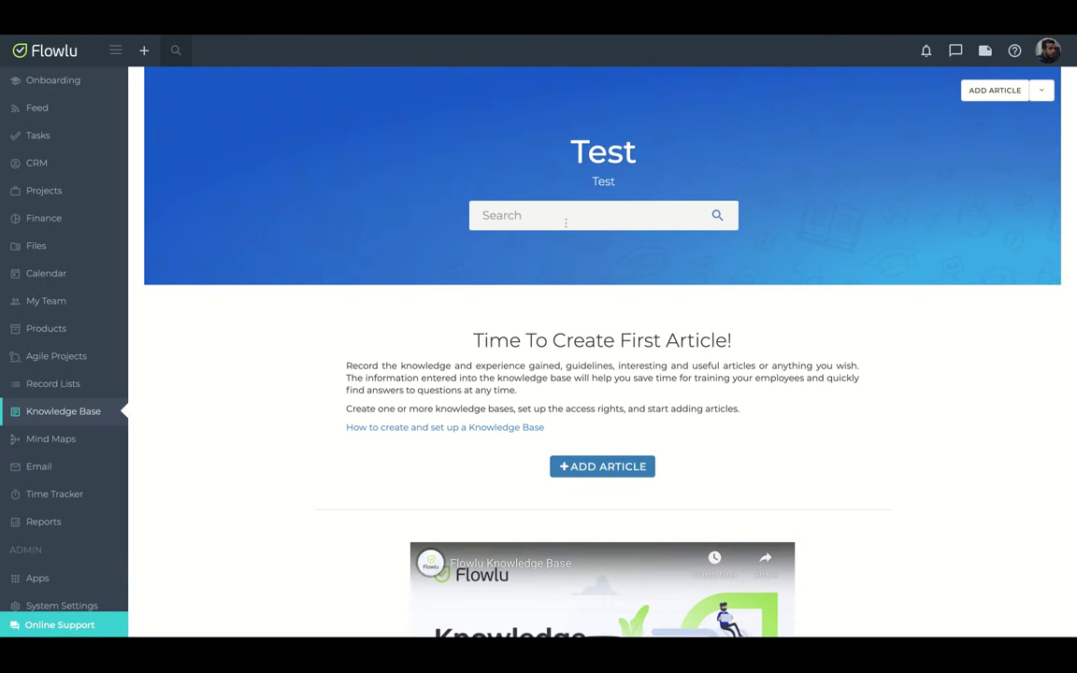
pyautogui.click(1038, 91)
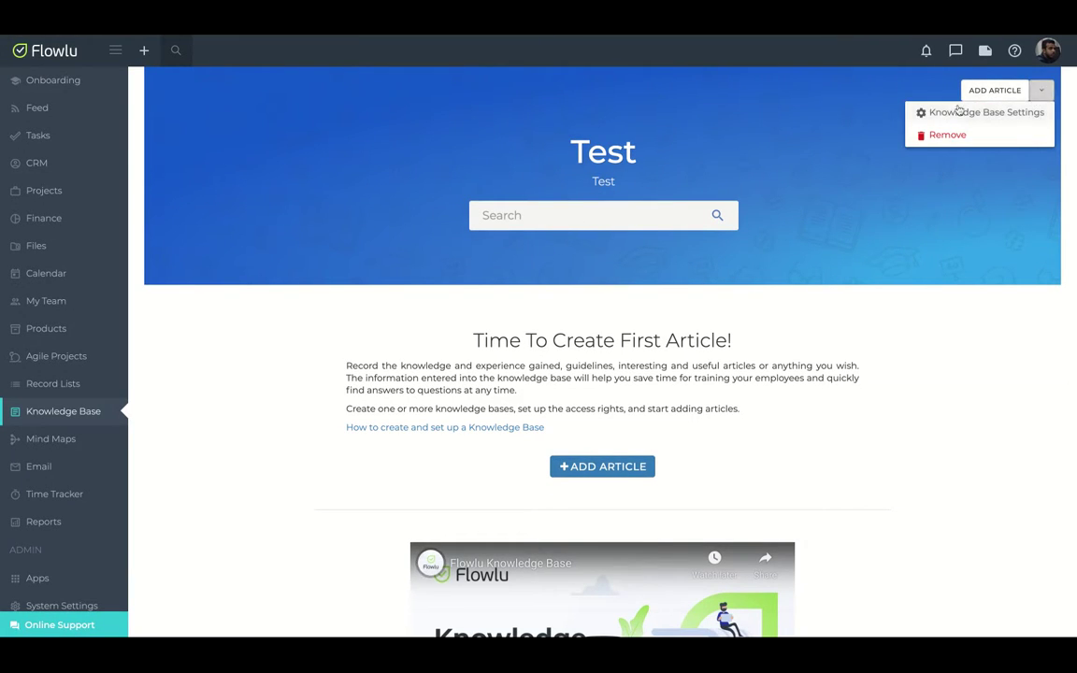
pyautogui.click(862, 446)
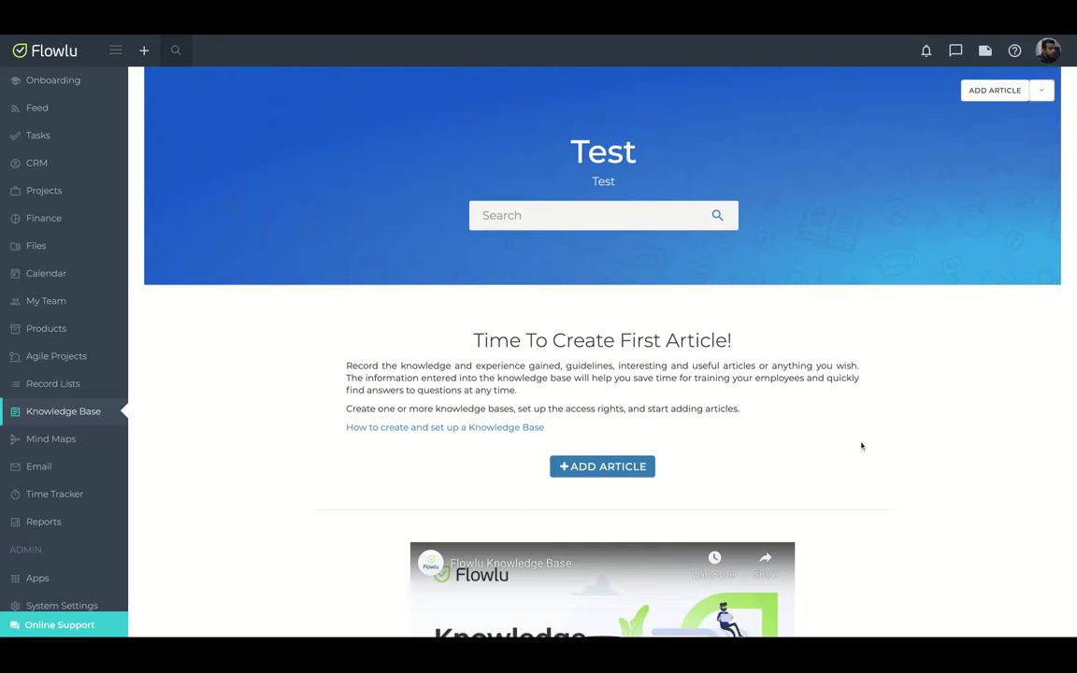
# Add an article titled "Test" with the text "Testing" to the knowledge base, viewing the video embed dialog and the comment box.
pyautogui.click(568, 471)
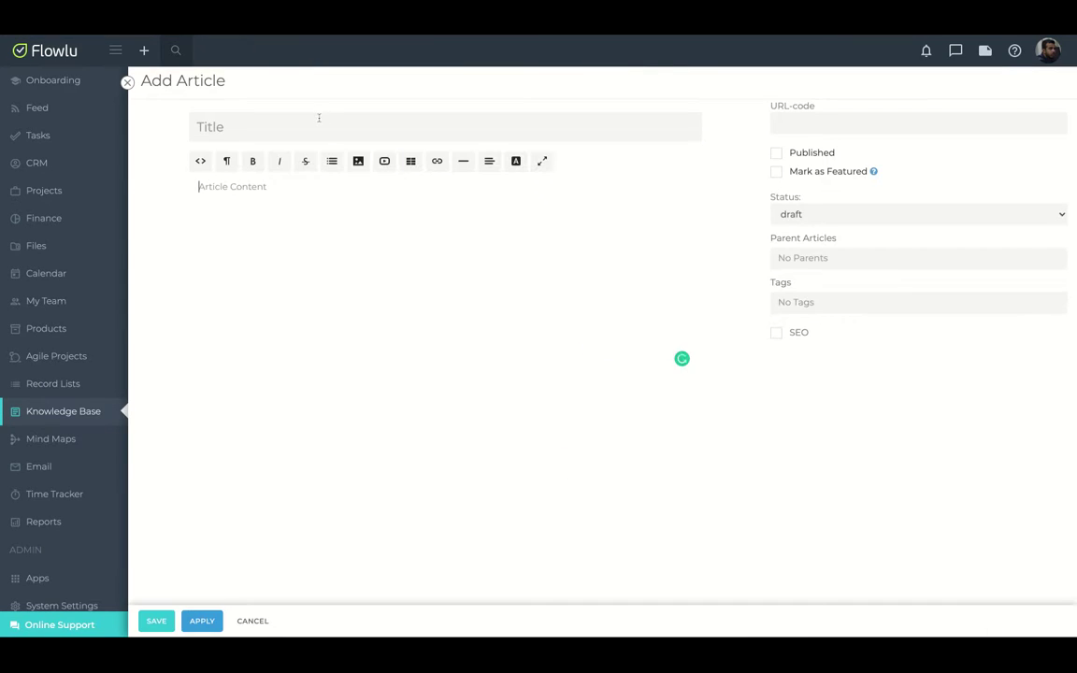
pyautogui.click(325, 130)
pyautogui.write('Test')
pyautogui.click(255, 184)
pyautogui.click(385, 161)
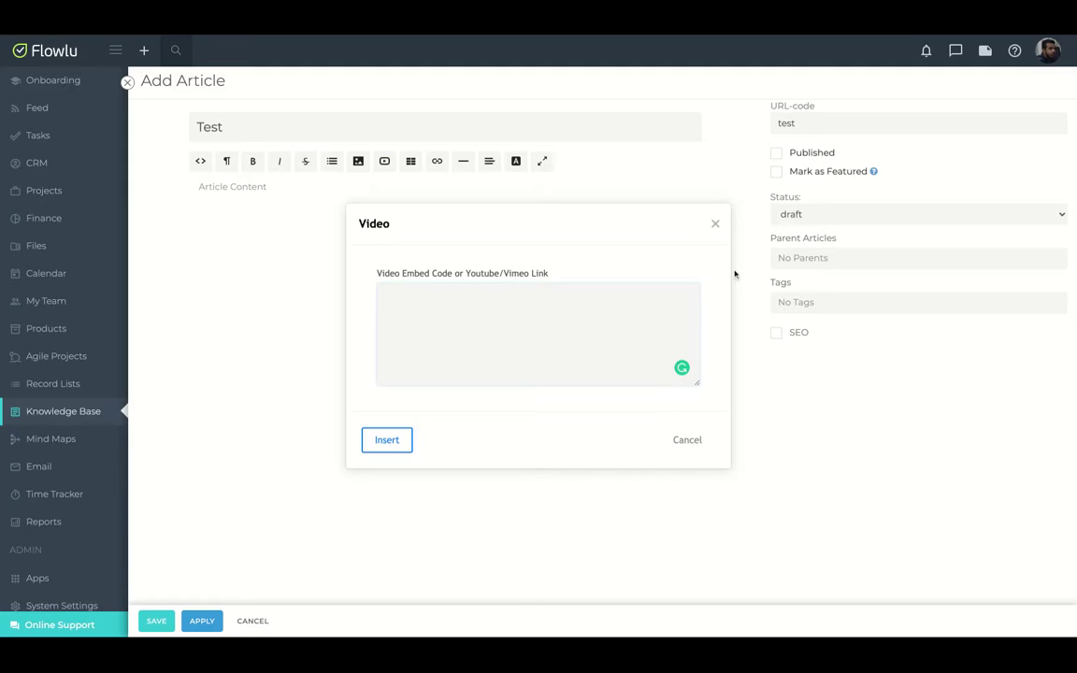
pyautogui.click(716, 223)
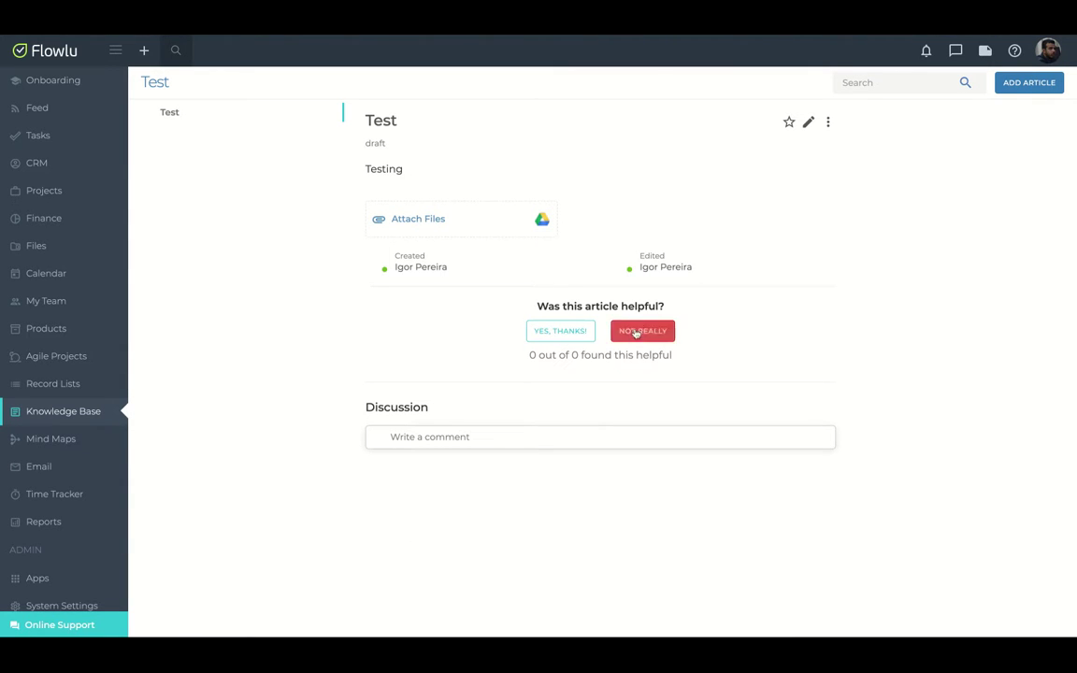
pyautogui.click(426, 442)
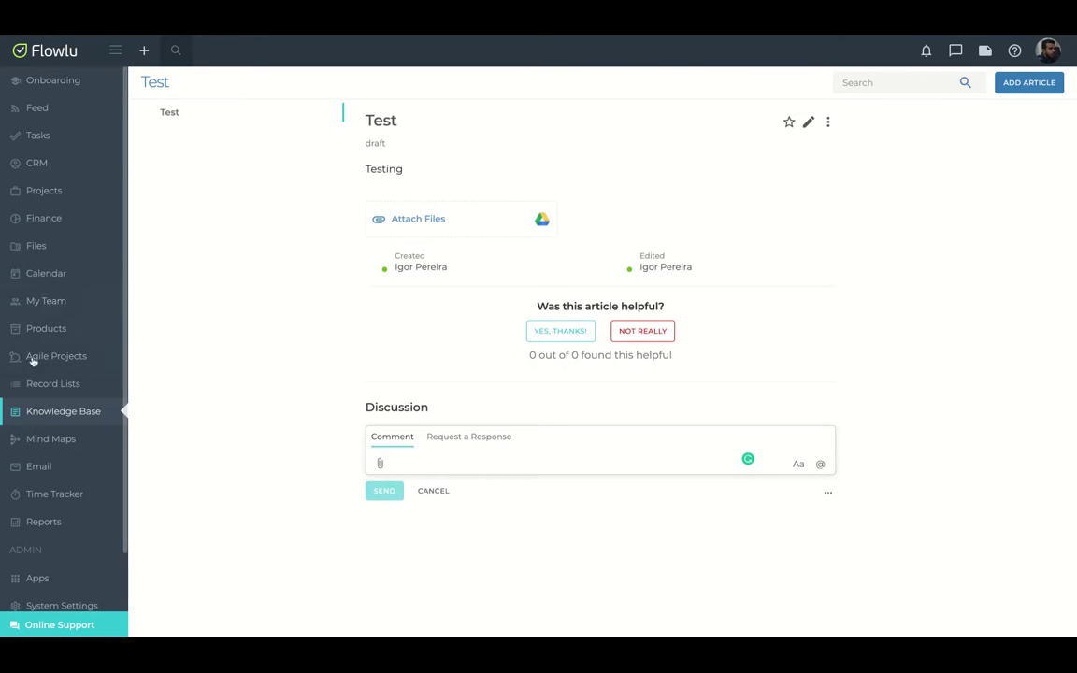
# Check the Test knowledge base's options in the list of knowledge bases and reopen its Test article.
pyautogui.click(53, 416)
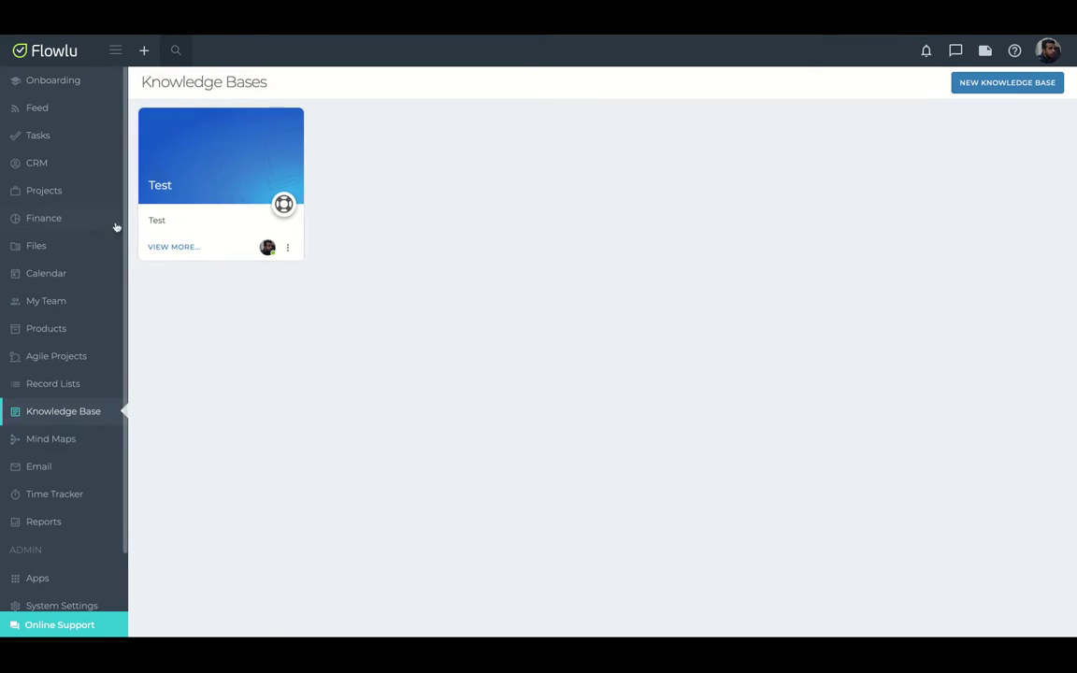
pyautogui.click(289, 249)
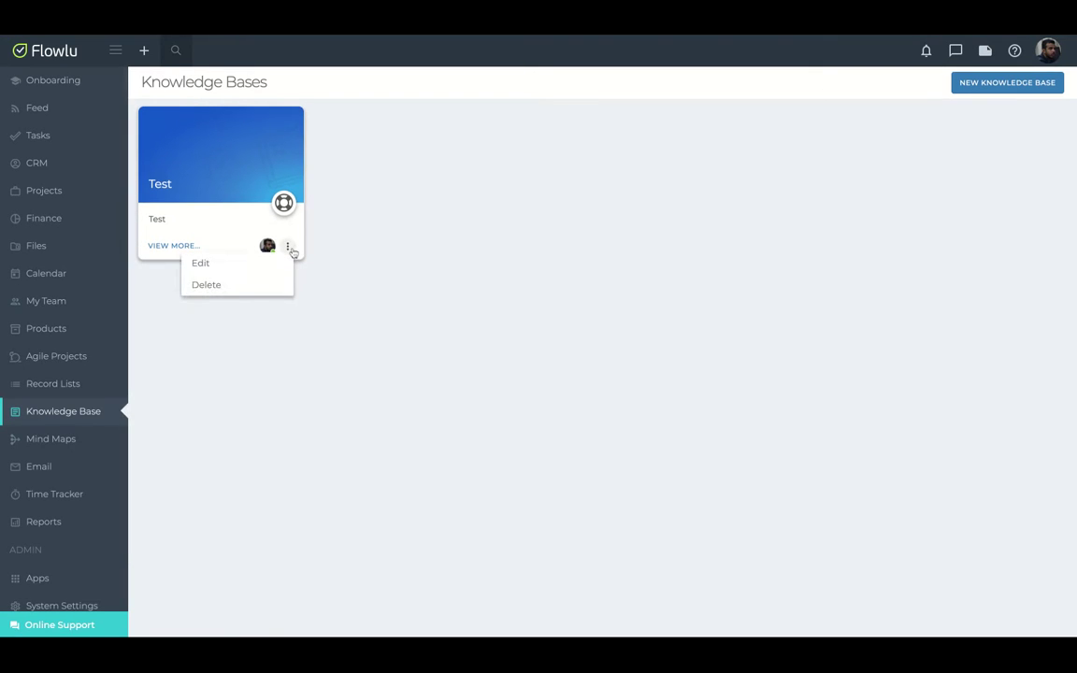
pyautogui.click(579, 234)
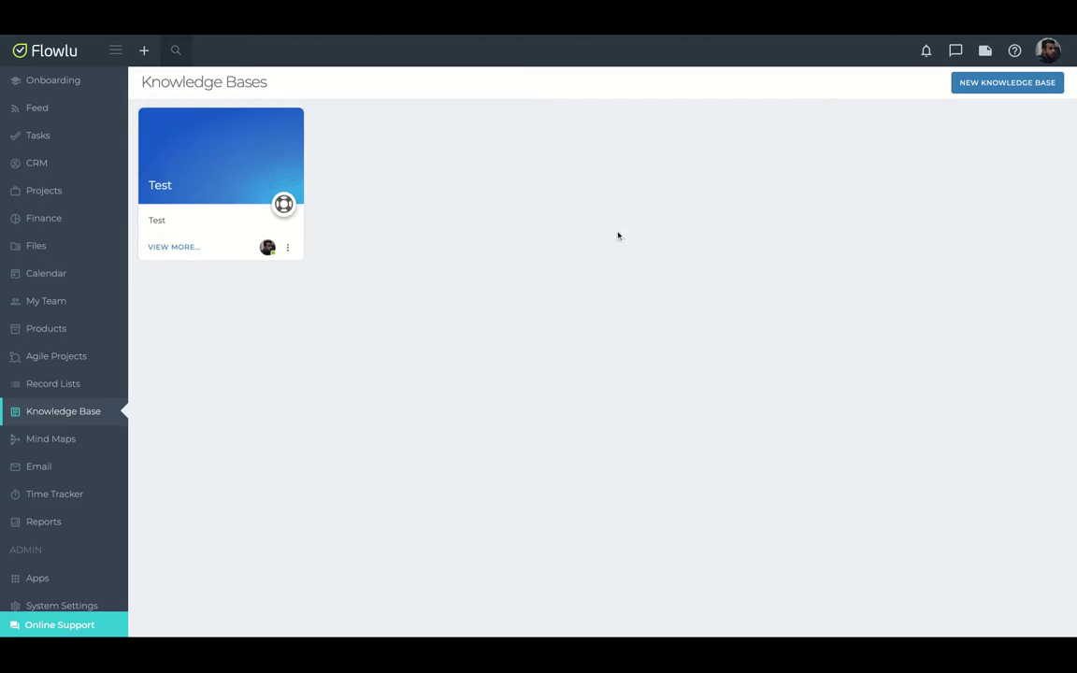
pyautogui.click(211, 133)
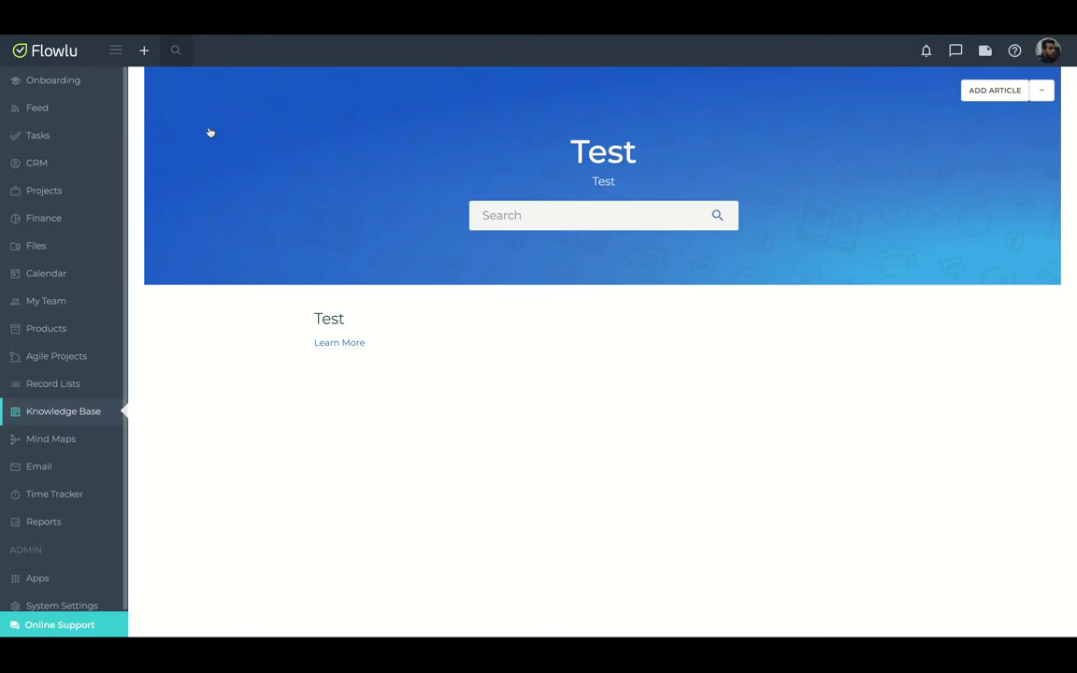
pyautogui.click(332, 345)
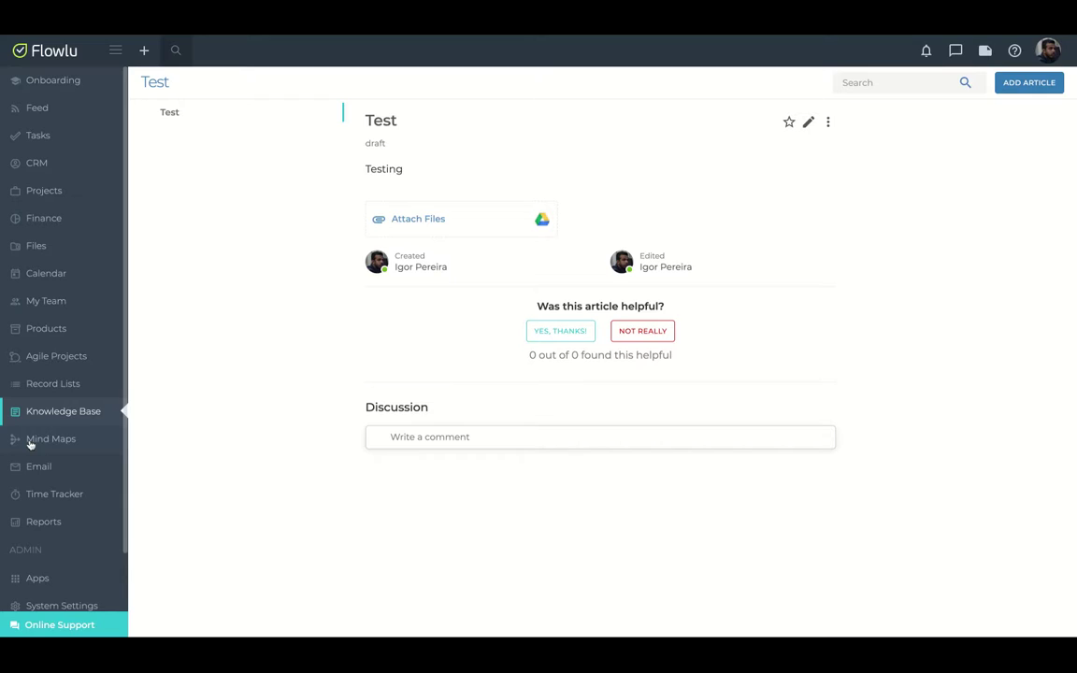
# Create a mind map named "Test" in Mind Maps.
pyautogui.click(30, 445)
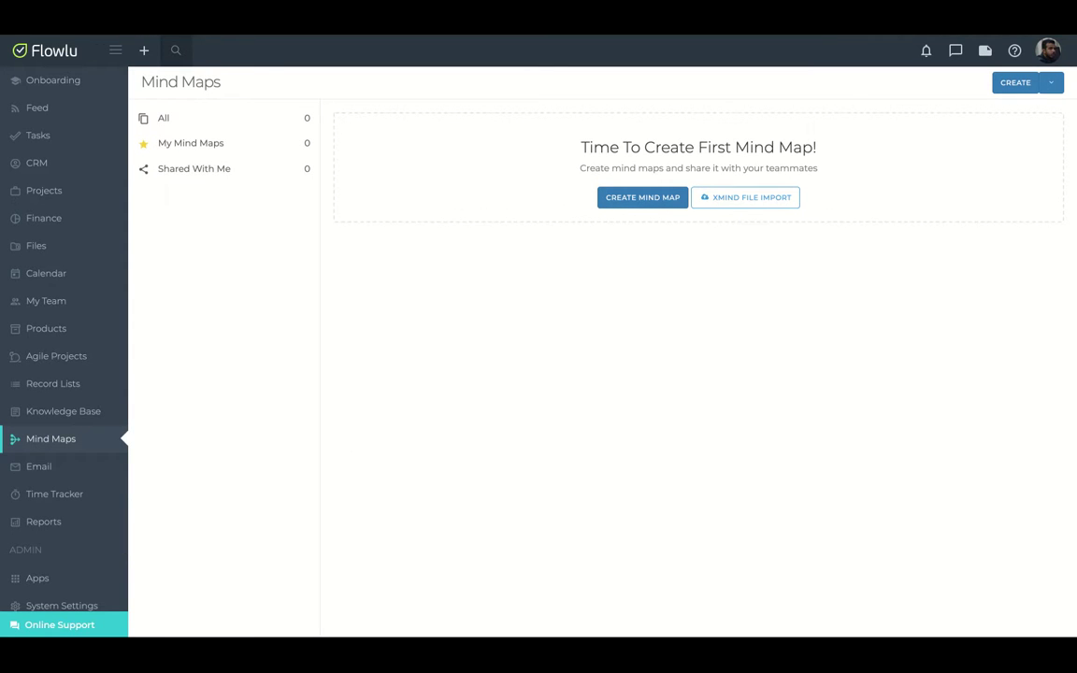
pyautogui.click(630, 200)
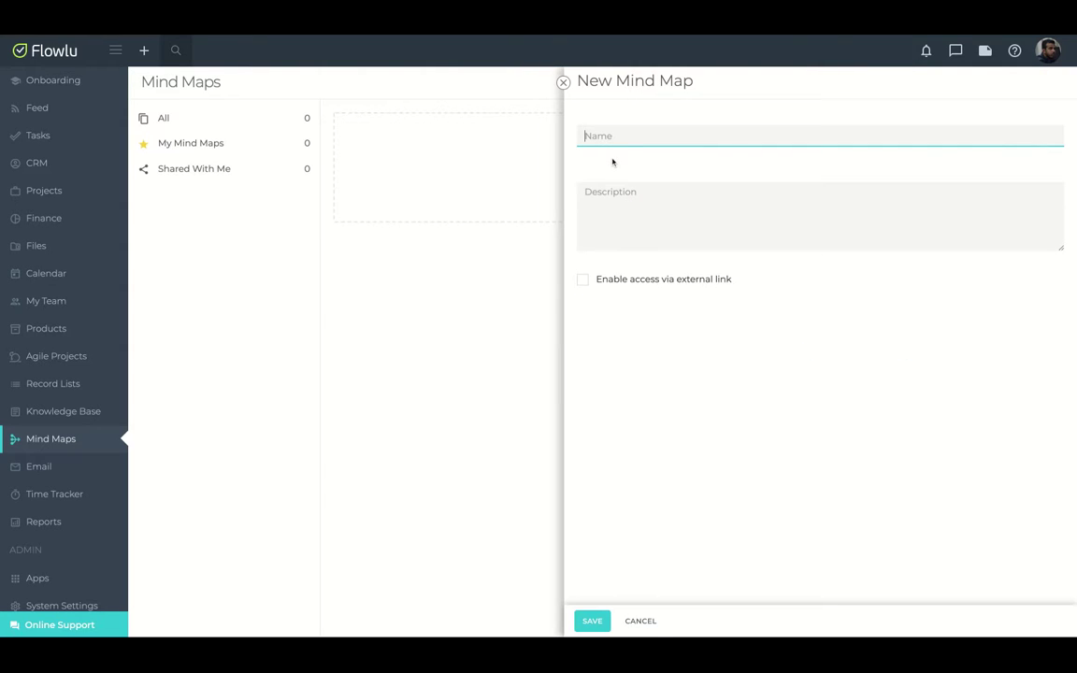
pyautogui.write('Test')
pyautogui.click(585, 623)
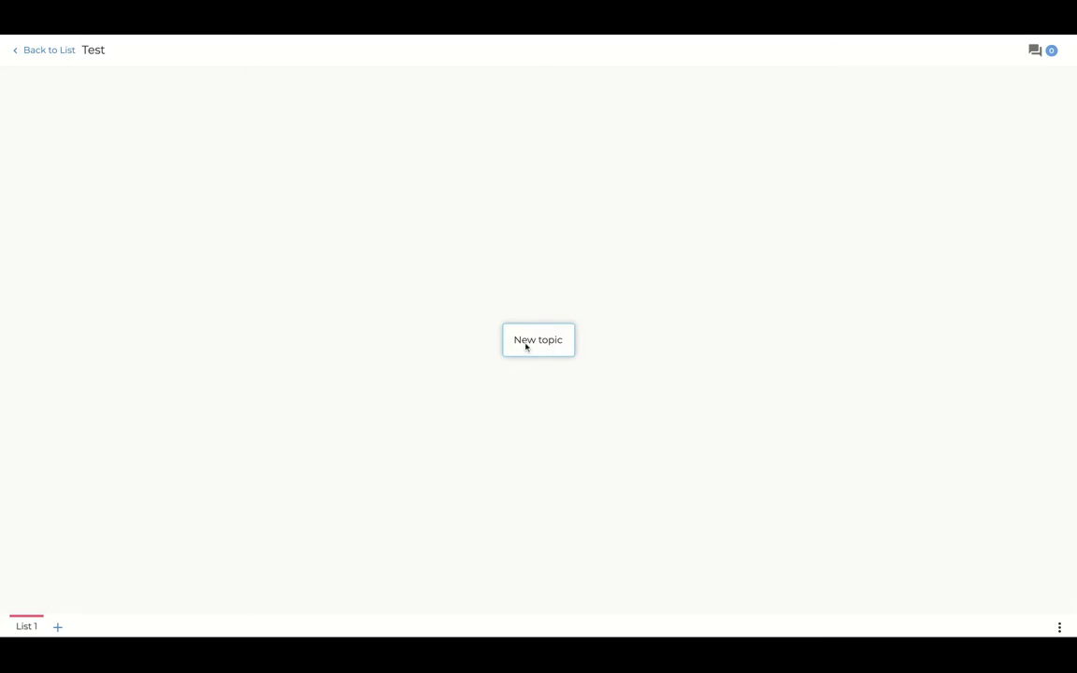
# Rename the mind map's central topic to "Test" and return to the list of mind maps.
pyautogui.click(526, 346)
pyautogui.click(542, 342)
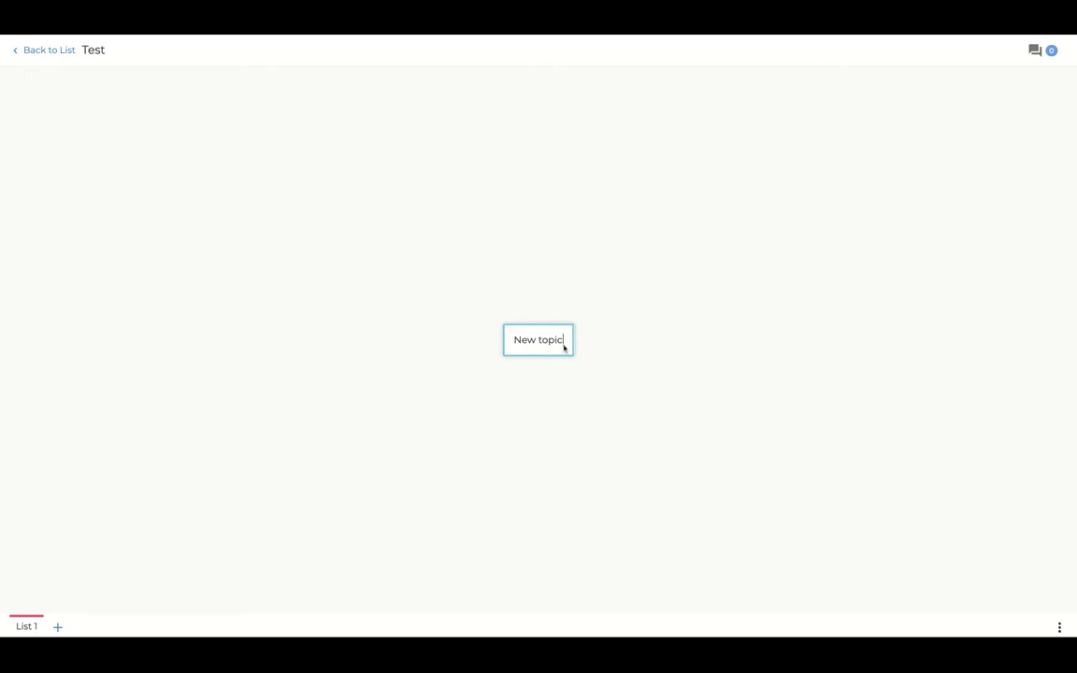
pyautogui.tripleClick(563, 348)
pyautogui.write('Tezt')
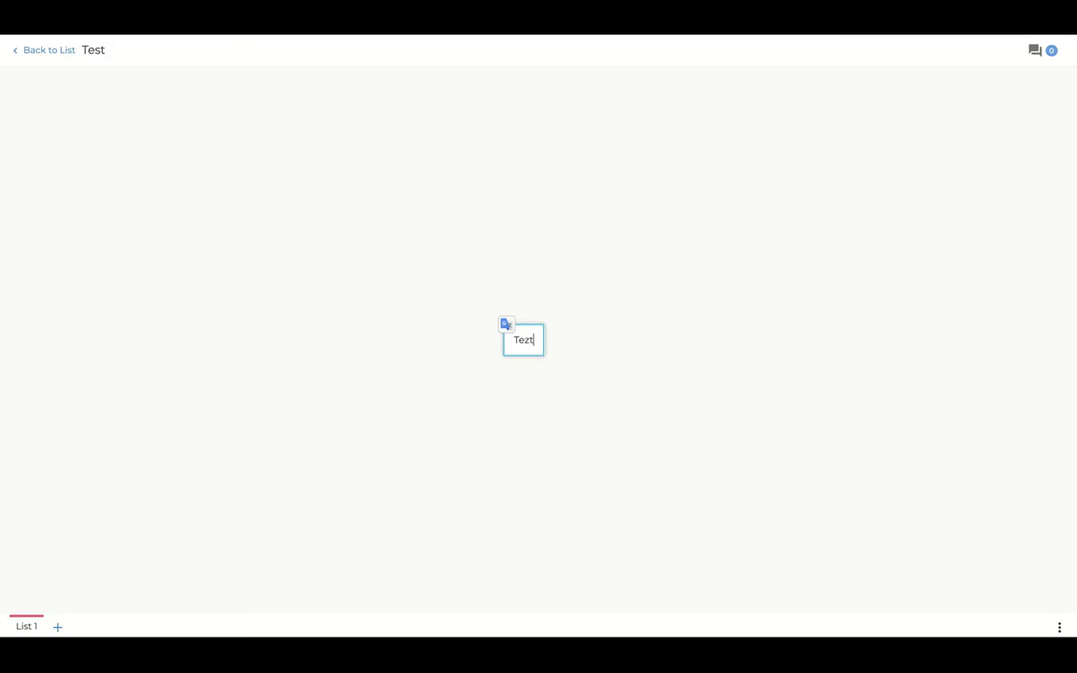
pyautogui.press('BackSpace')
pyautogui.press('BackSpace')
pyautogui.write('st')
pyautogui.press('Return')
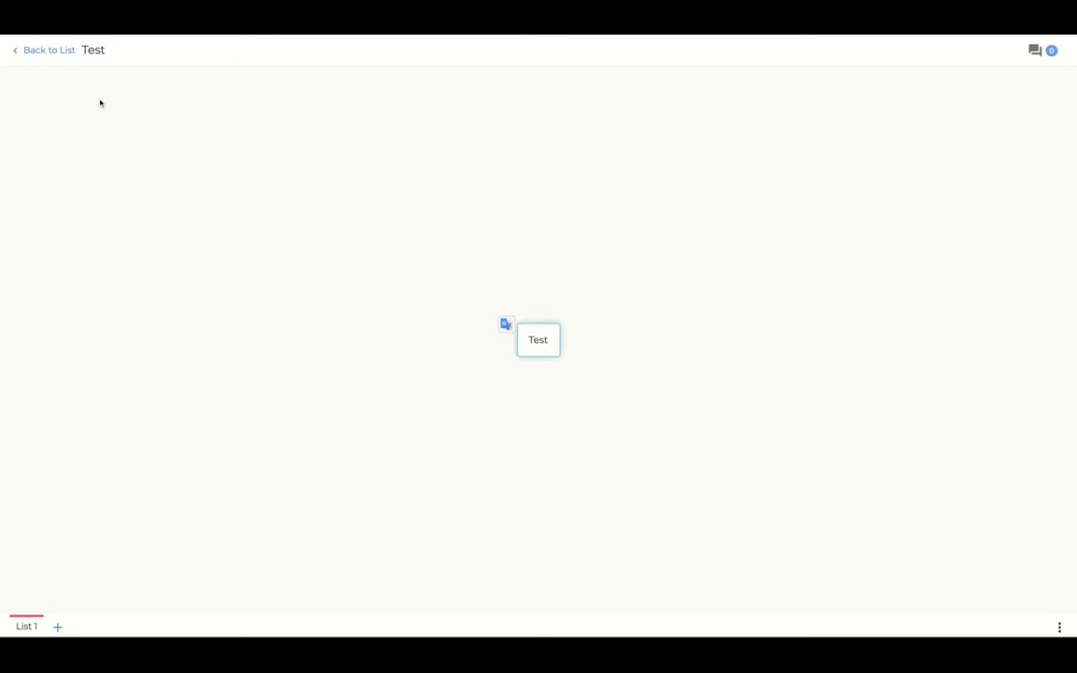
pyautogui.click(54, 54)
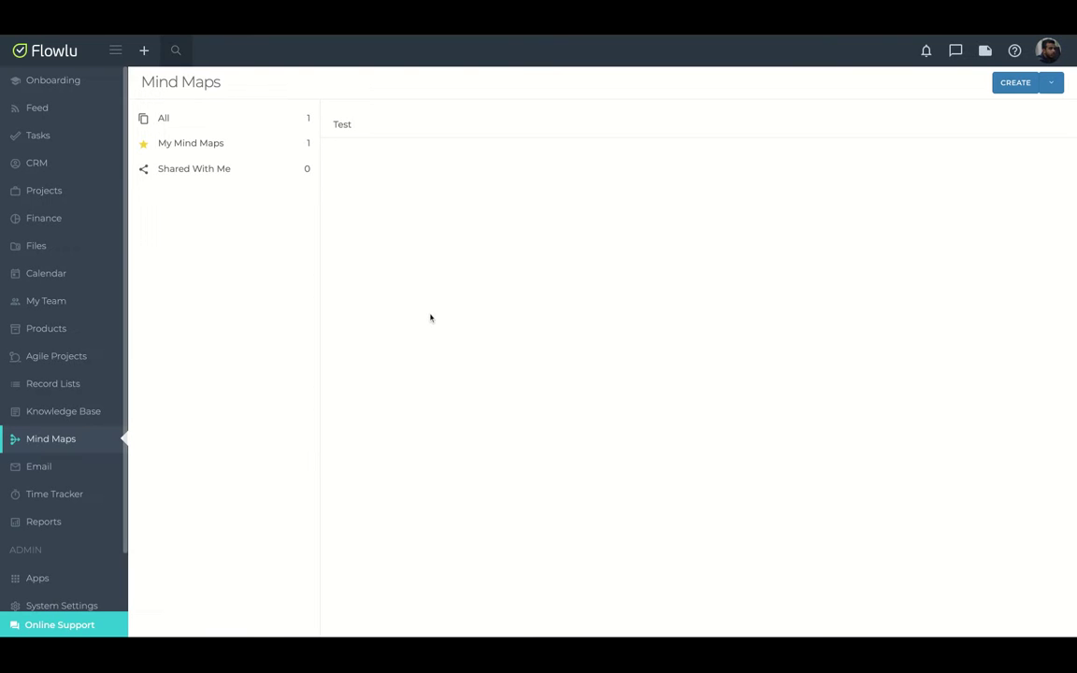
# Open Email and review the account connection choices and the IMAP account settings without adding an account.
pyautogui.click(59, 475)
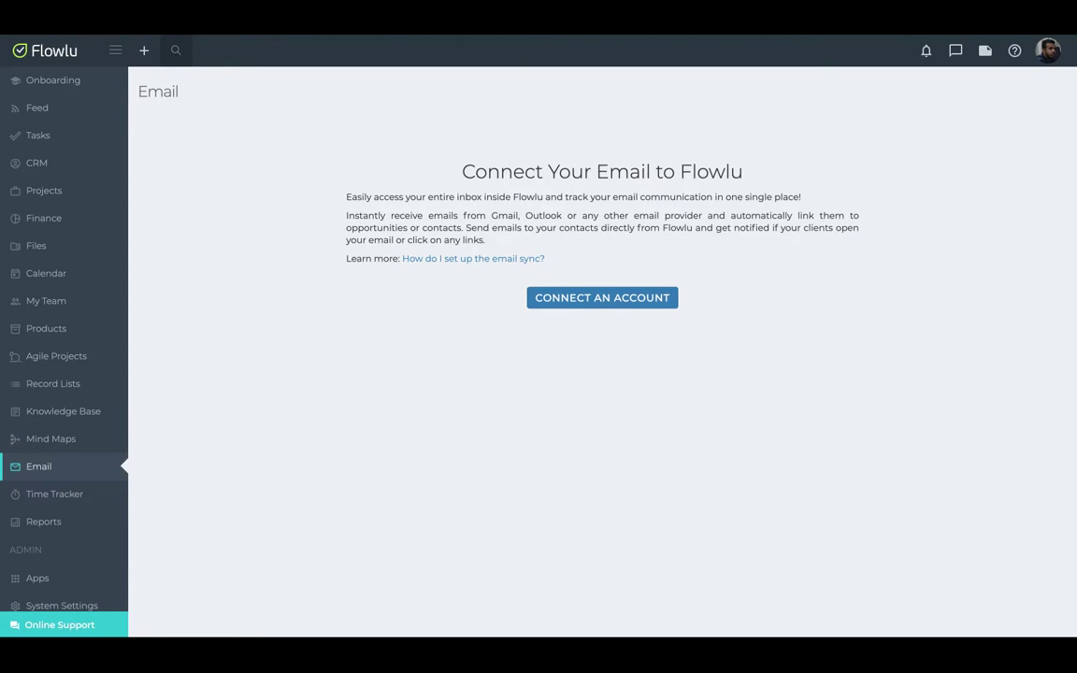
pyautogui.click(567, 306)
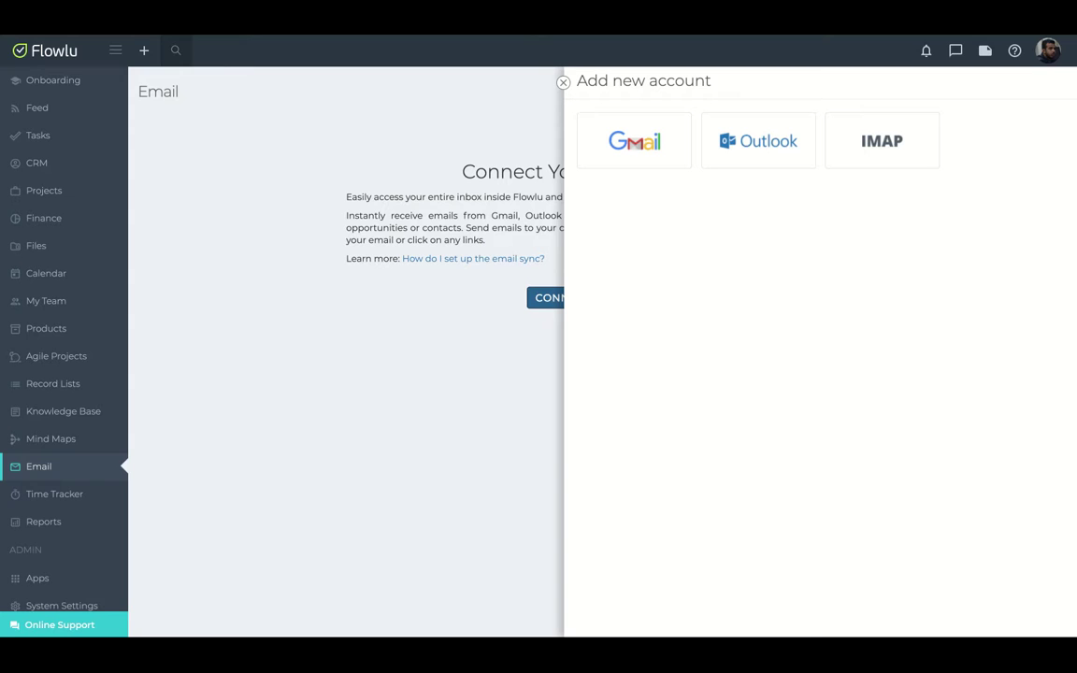
pyautogui.click(886, 142)
pyautogui.scroll(-1, 678, 348)
pyautogui.scroll(1, 678, 347)
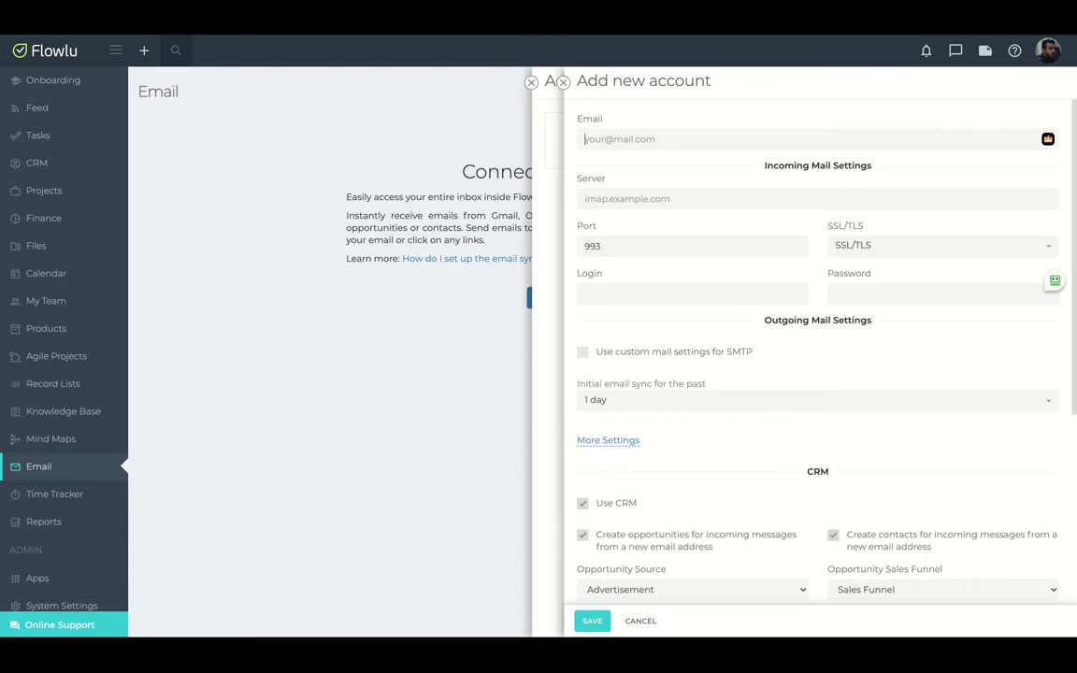
pyautogui.scroll(-1, 678, 347)
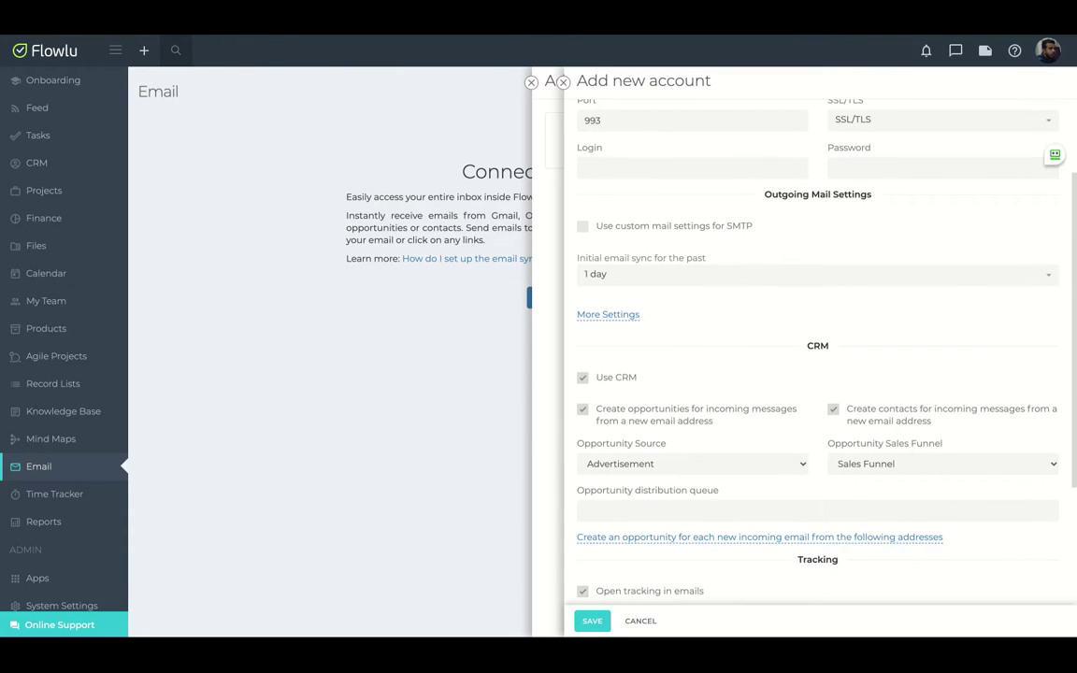
pyautogui.scroll(1, 818, 356)
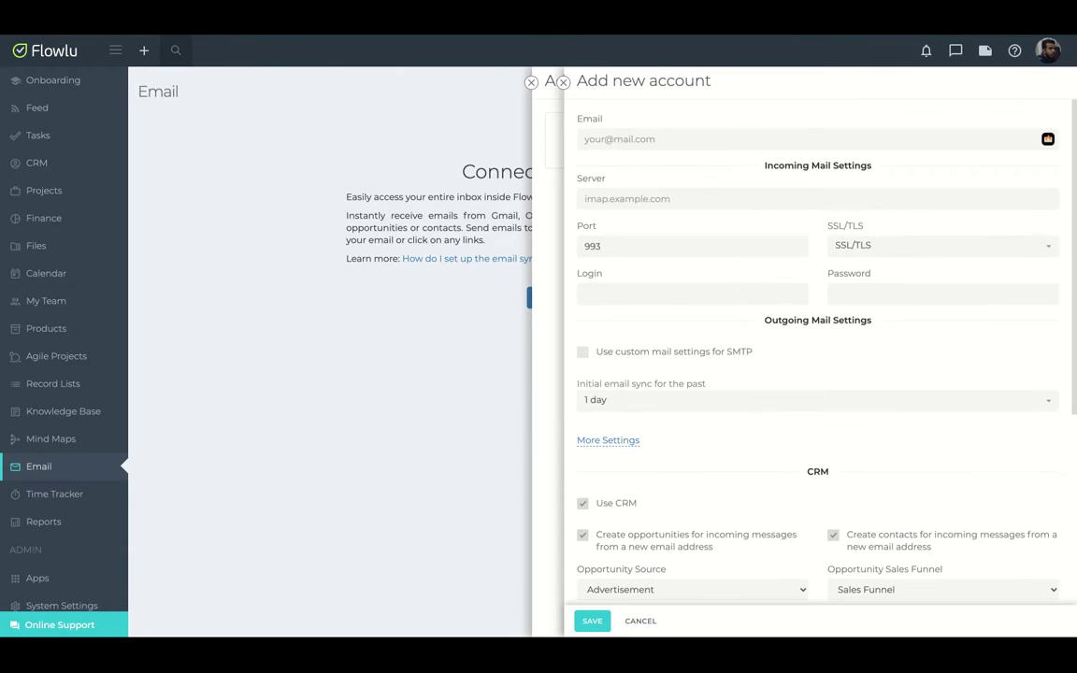
pyautogui.click(563, 83)
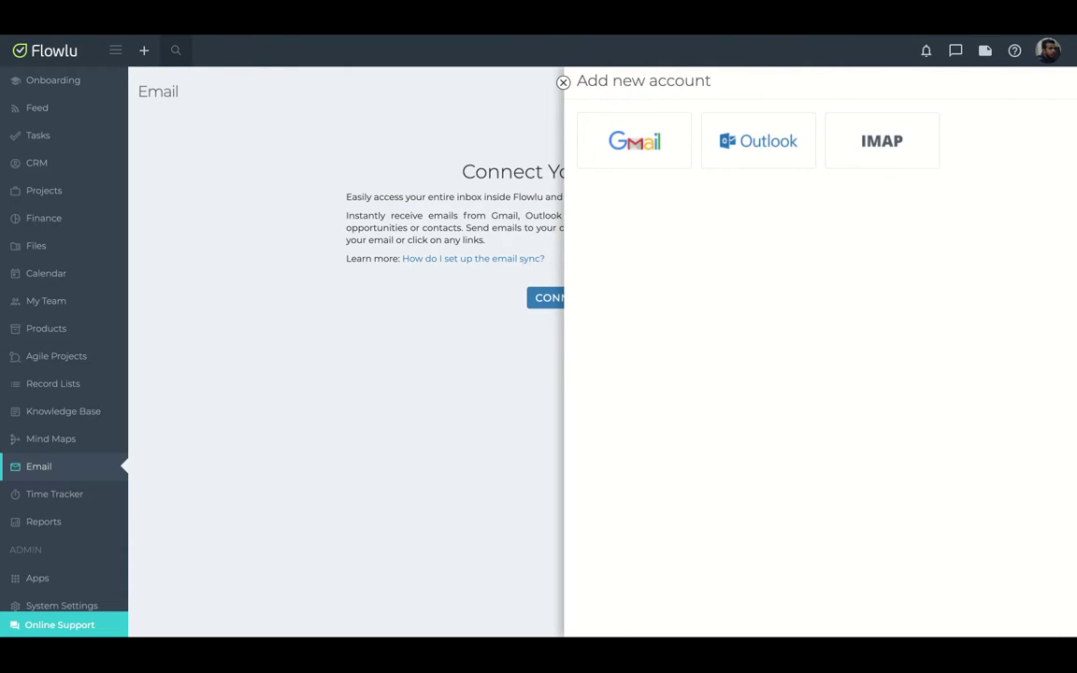
pyautogui.click(563, 82)
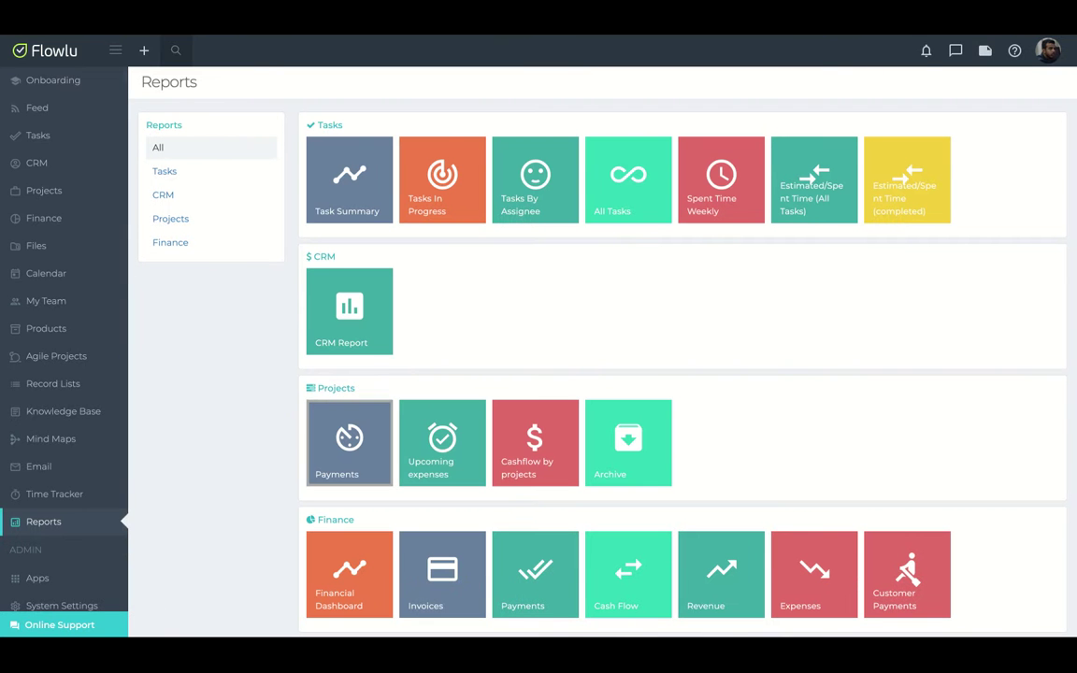
# Review the Task Summary report in Reports, return to all reports and open the Financial Dashboard.
pyautogui.scroll(-1, 367, 500)
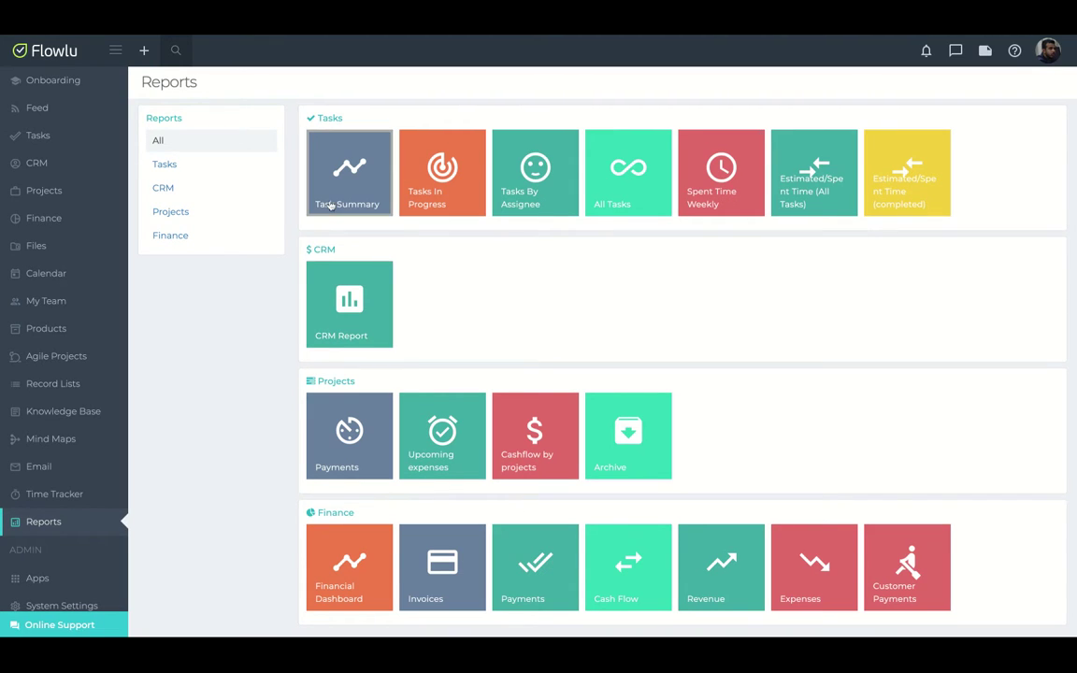
pyautogui.click(330, 205)
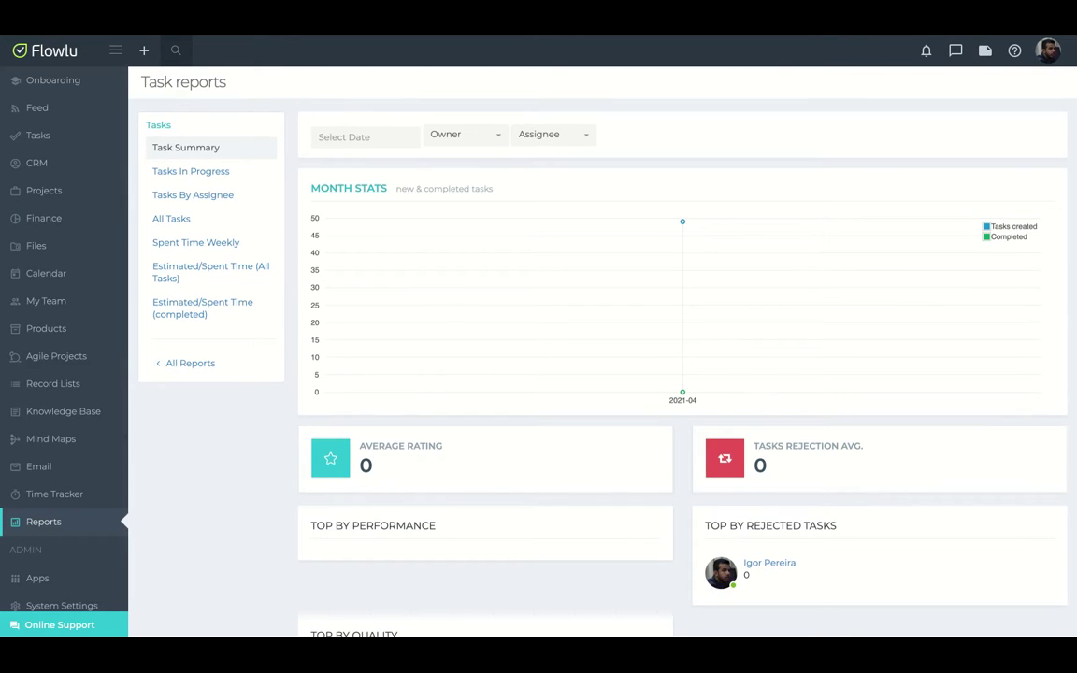
pyautogui.scroll(-3, 408, 332)
pyautogui.scroll(3, 408, 338)
pyautogui.click(198, 372)
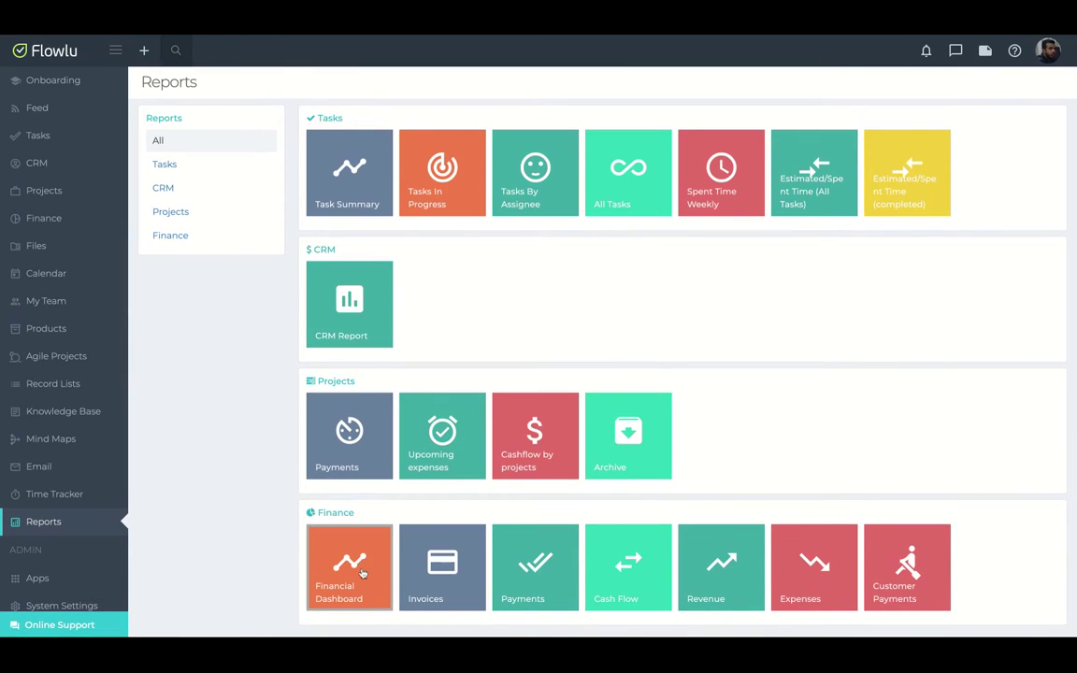
pyautogui.click(363, 573)
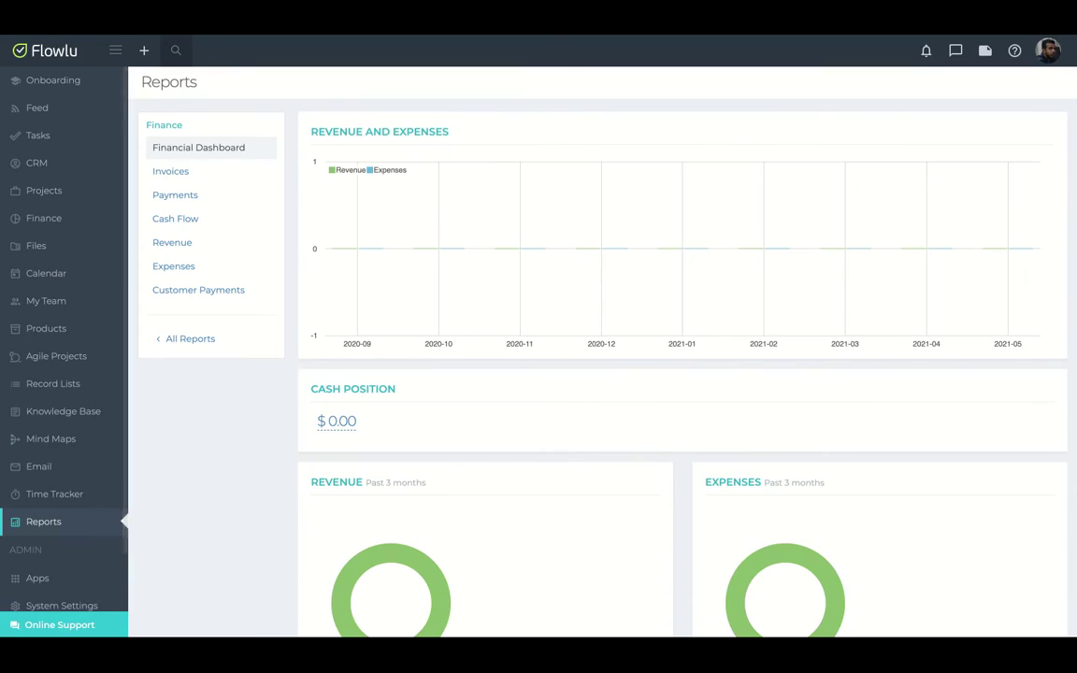